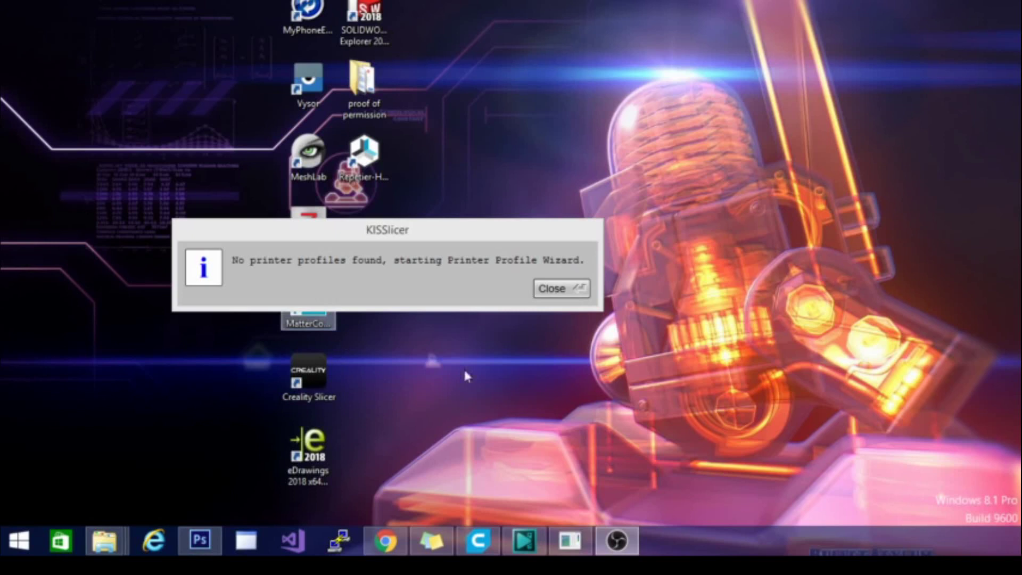
Dismiss the 'No printer profiles found' notice so the Printer Profile Wizard opens.
click(574, 296)
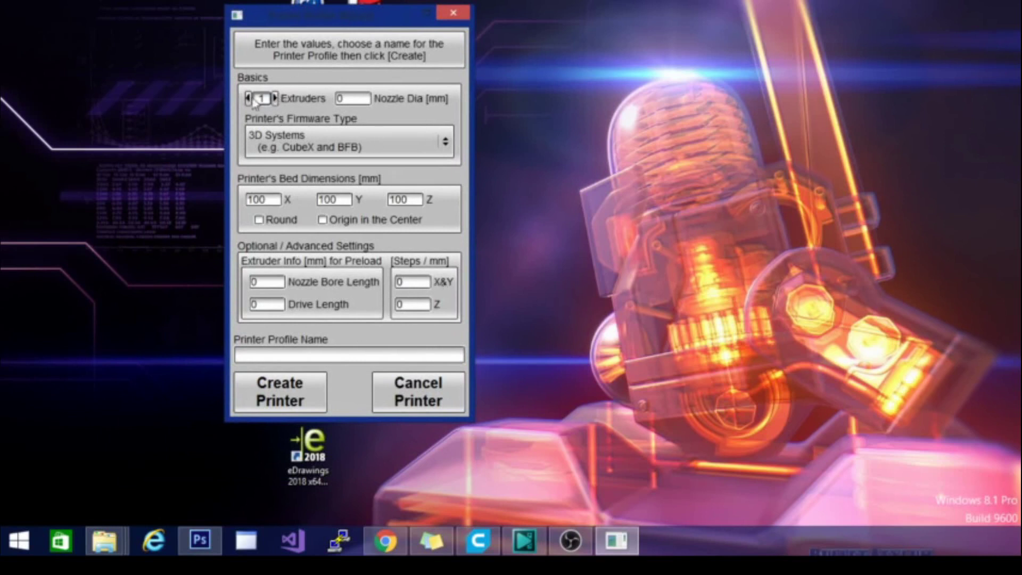
Set firmware to 5D - Absolute E and the bed size to 230 × 230 × 250 mm.
click(301, 142)
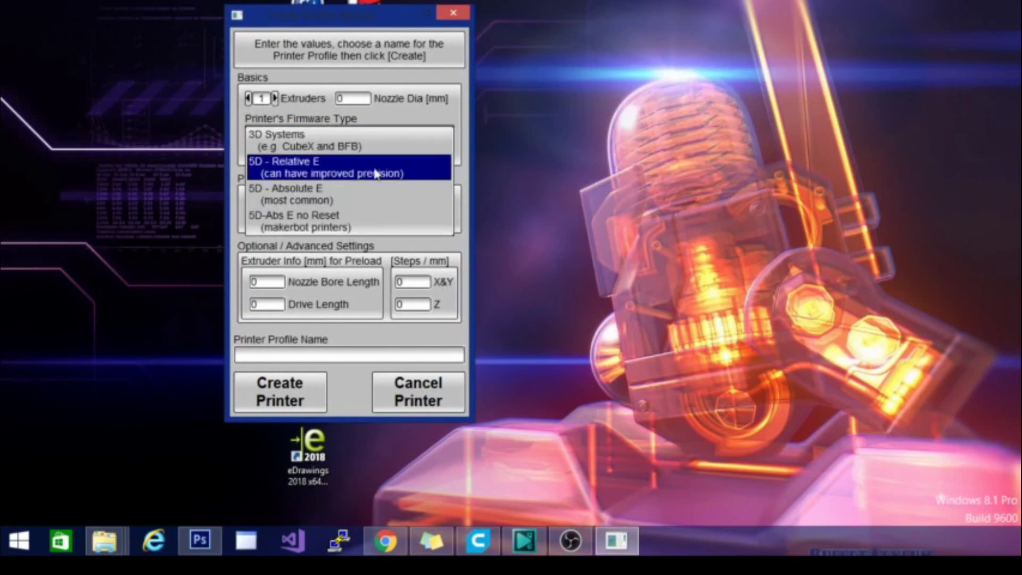
click(306, 203)
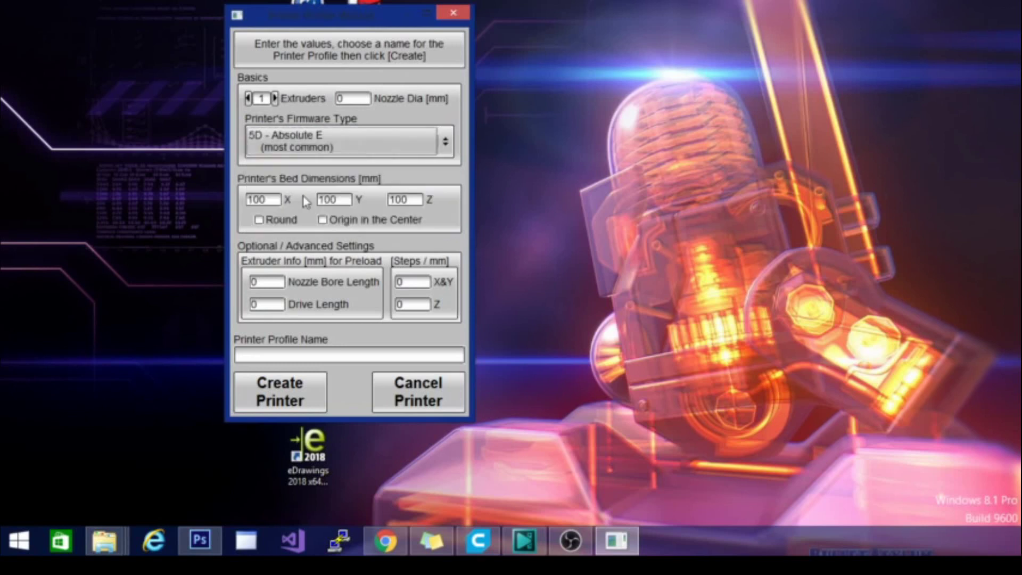
click(402, 136)
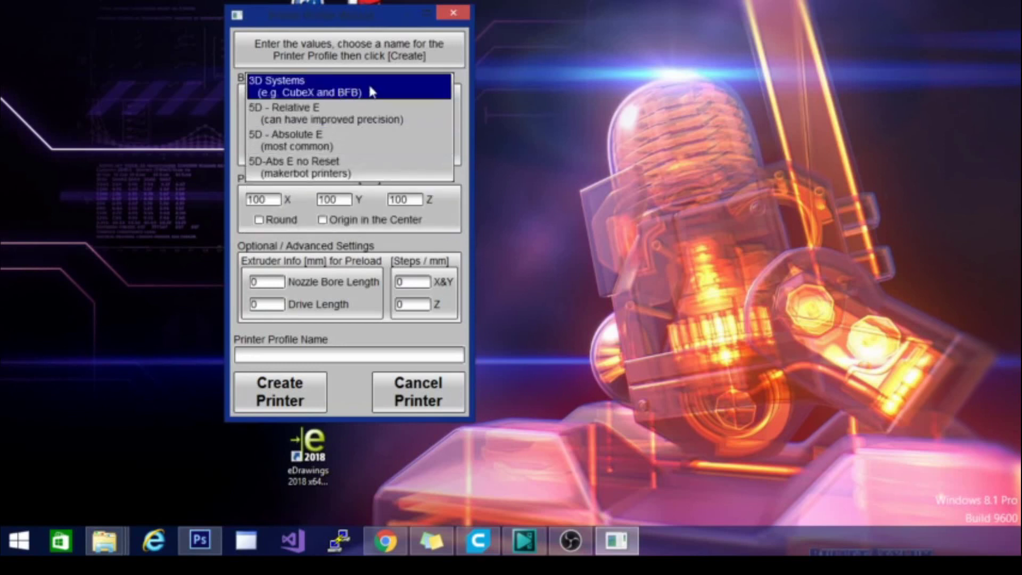
click(355, 140)
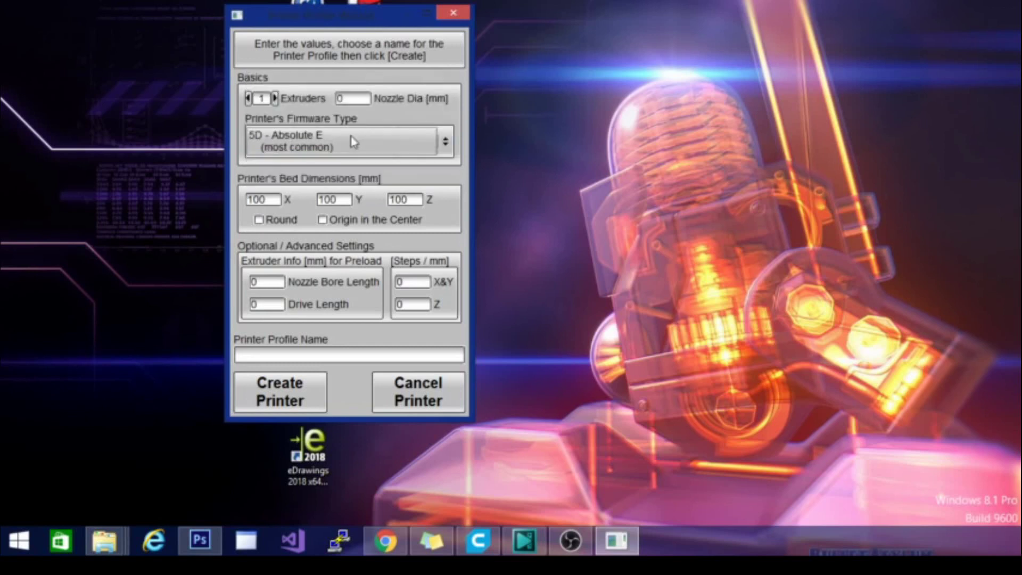
drag(278, 199, 223, 201)
text(230)
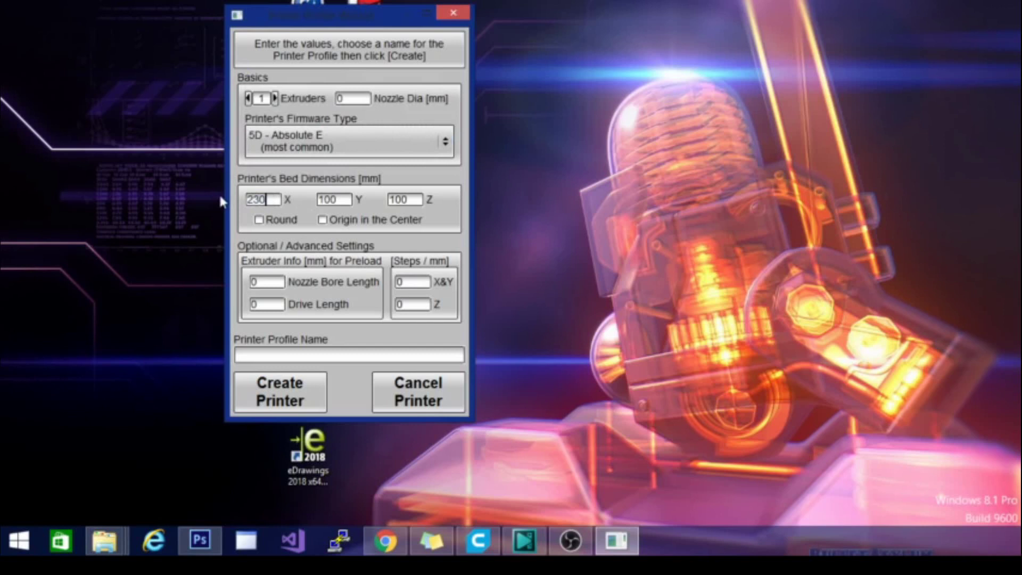
key(Tab)
text(230)
key(Tab)
text(2)
Name the profile 'Ender 3', fill in the missing nozzle diameter, and create the printer.
click(326, 353)
text(Ender 3)
click(296, 401)
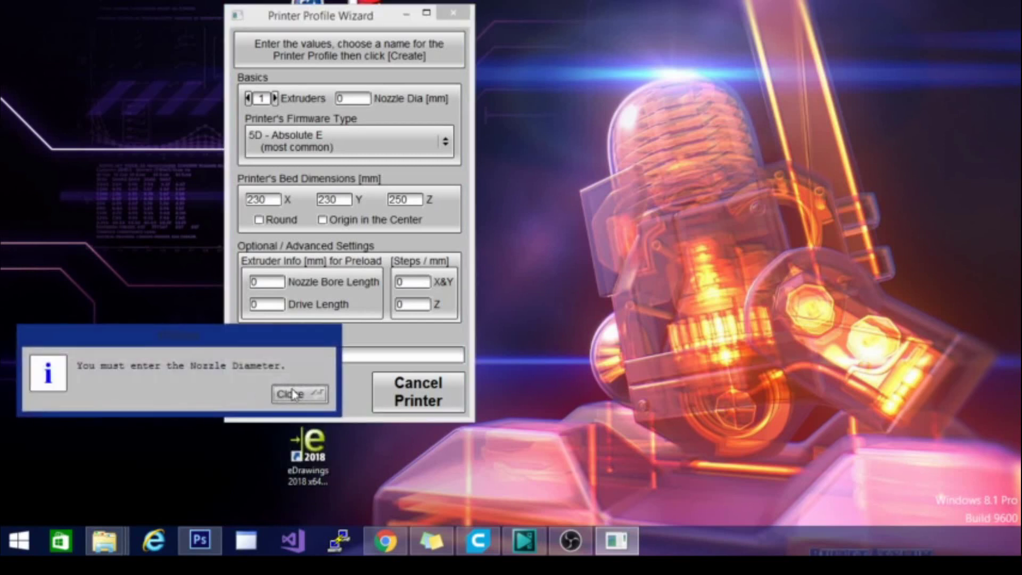
click(297, 397)
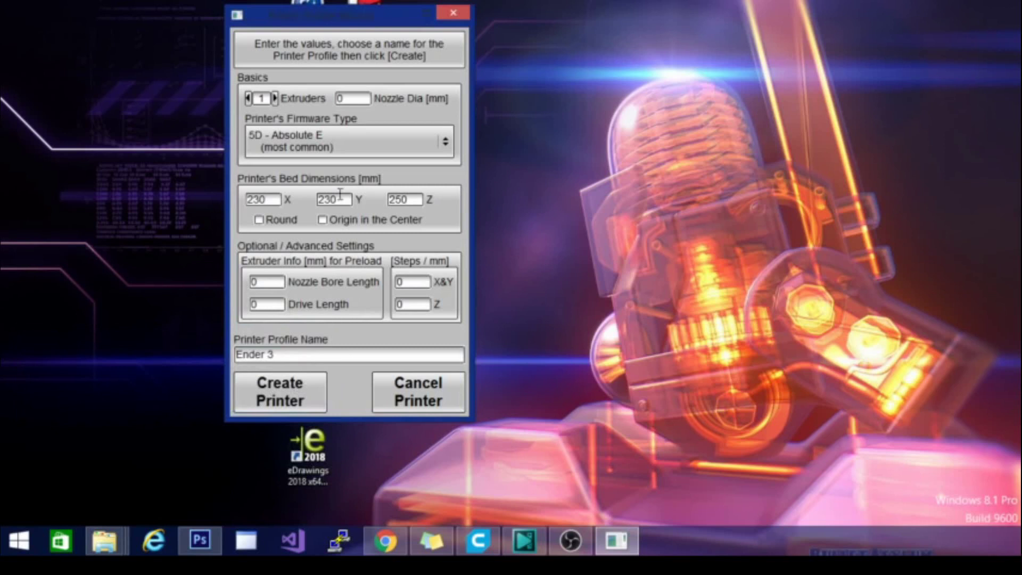
double_click(346, 98)
text(0)
click(286, 394)
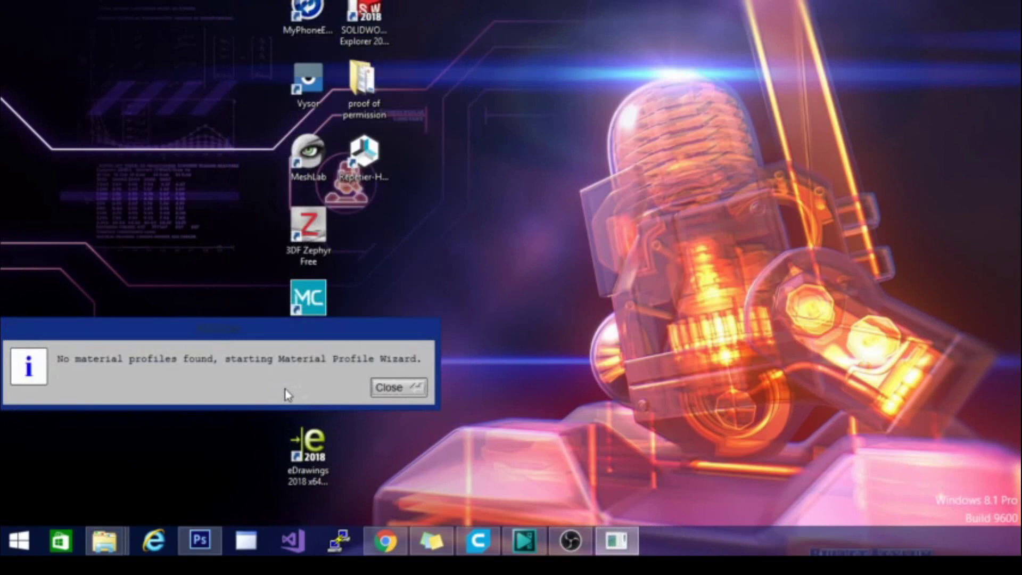
Choose the PET-G material family and set the bed temperature to 65 °C.
click(403, 389)
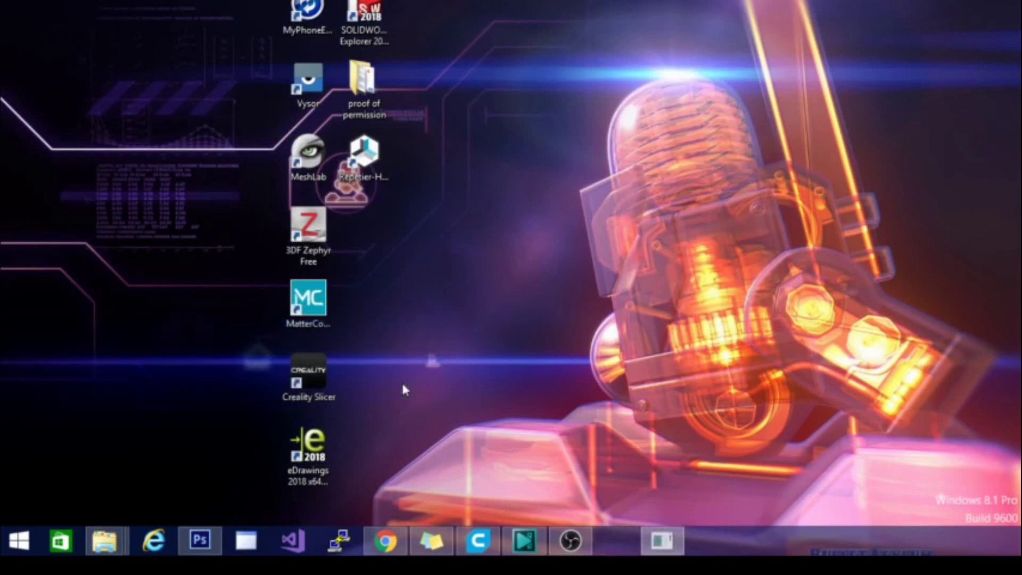
drag(654, 53, 373, 48)
click(364, 130)
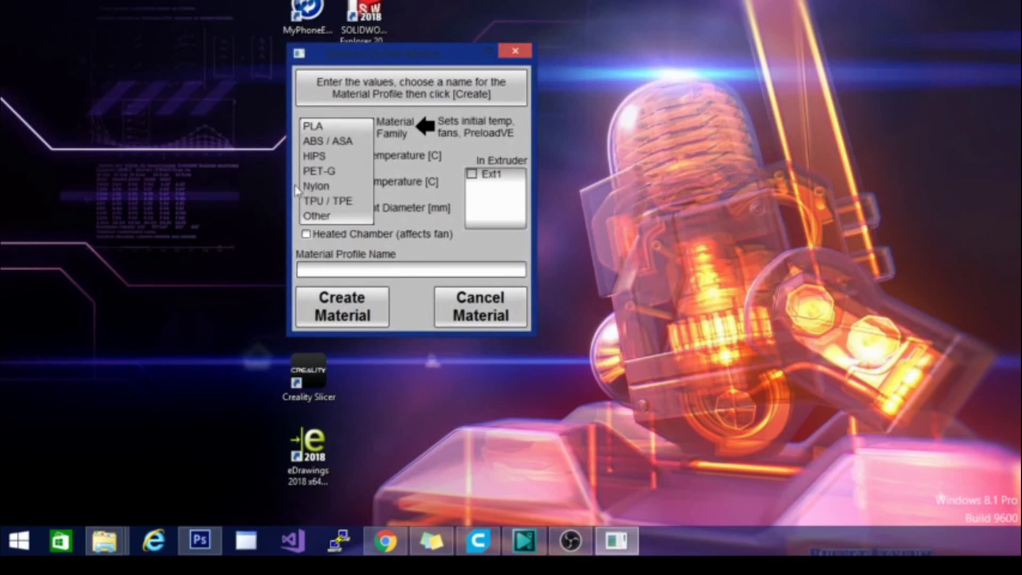
click(315, 168)
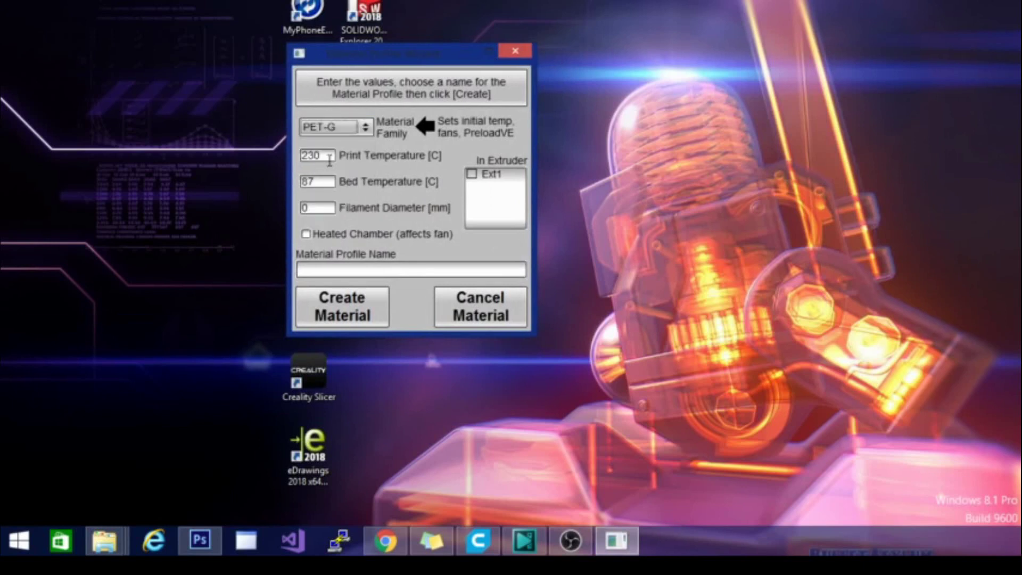
click(317, 181)
drag(317, 181, 244, 178)
text(70)
key(BackSpace)
key(BackSpace)
text(65)
Set 1.75 mm filament, assign it to Ext1, and create the 'MG Chem PETg' material.
double_click(307, 208)
text(1.75)
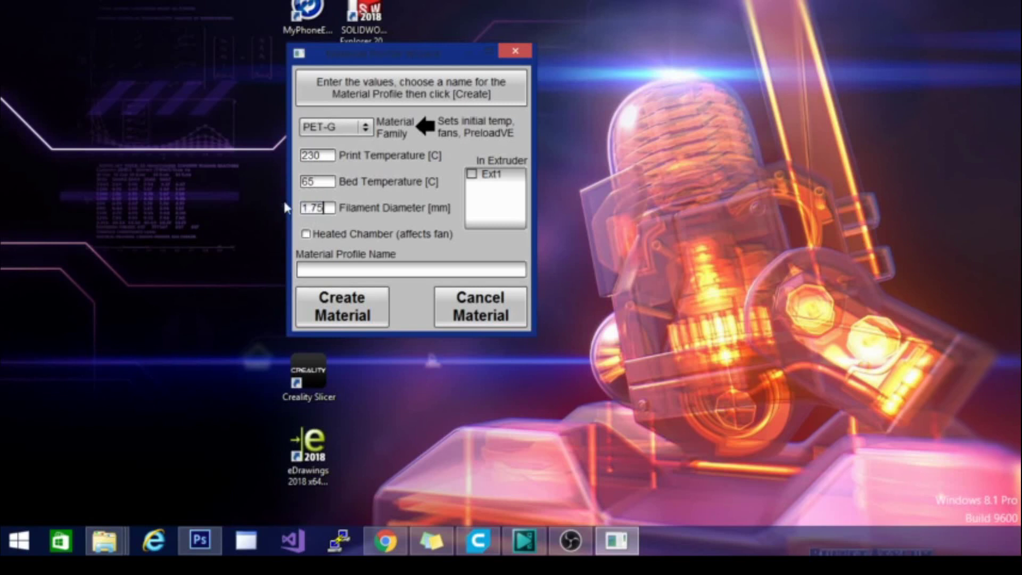
click(472, 174)
click(347, 267)
text(MG)
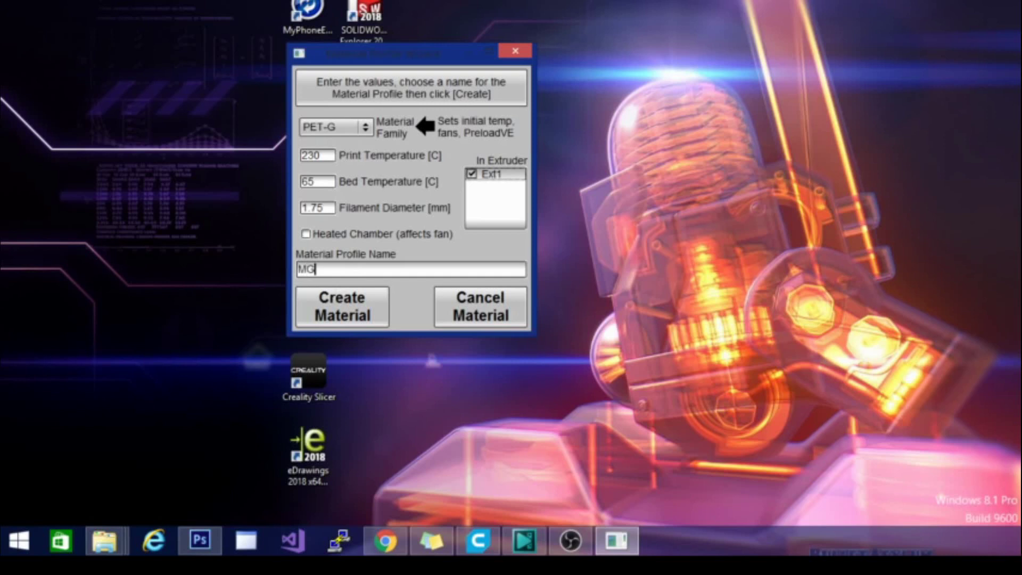
text( Chem PET)
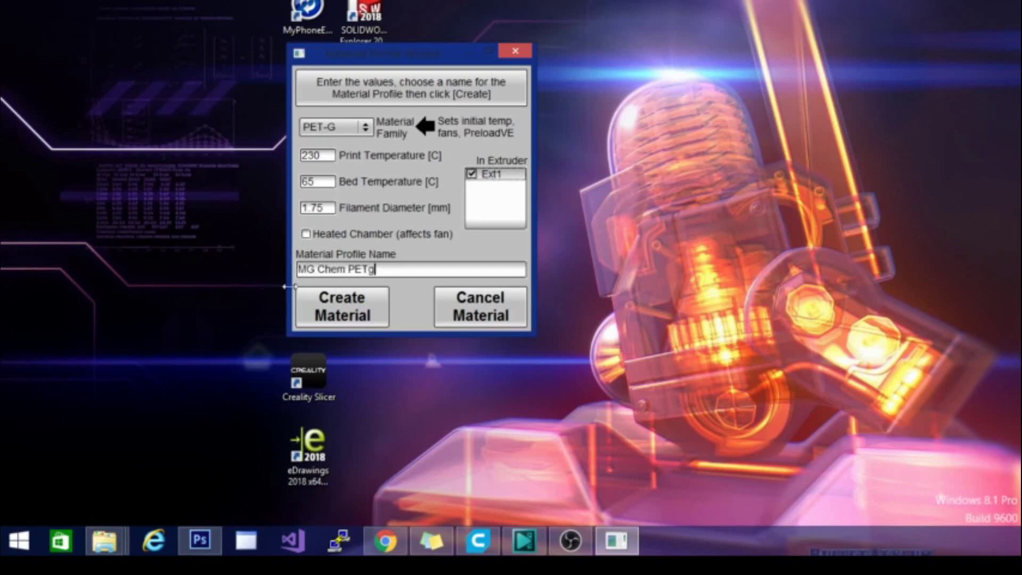
text(g)
click(355, 313)
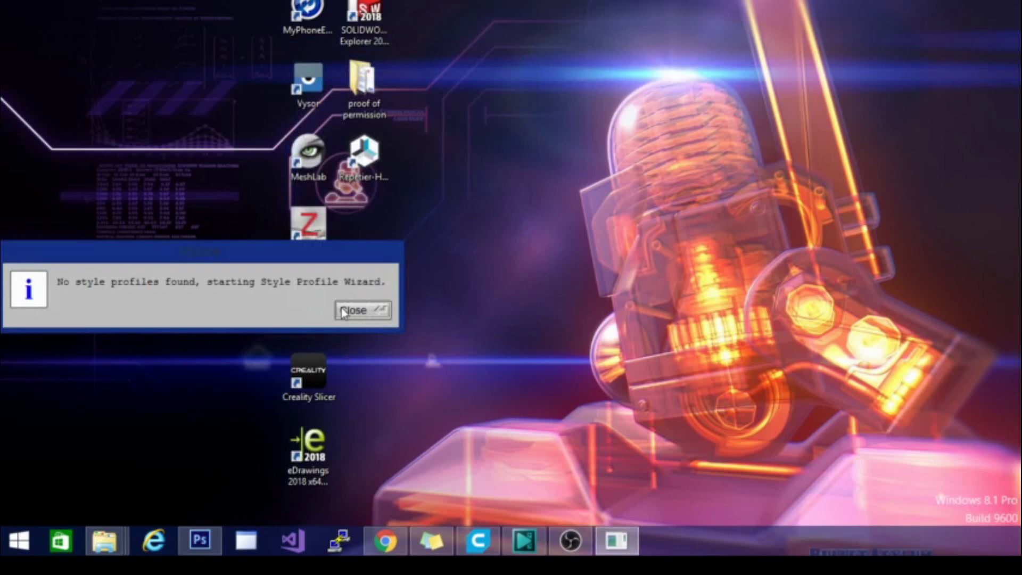
Create the style profile named 'Standard' and dismiss the support-profile notice.
click(352, 311)
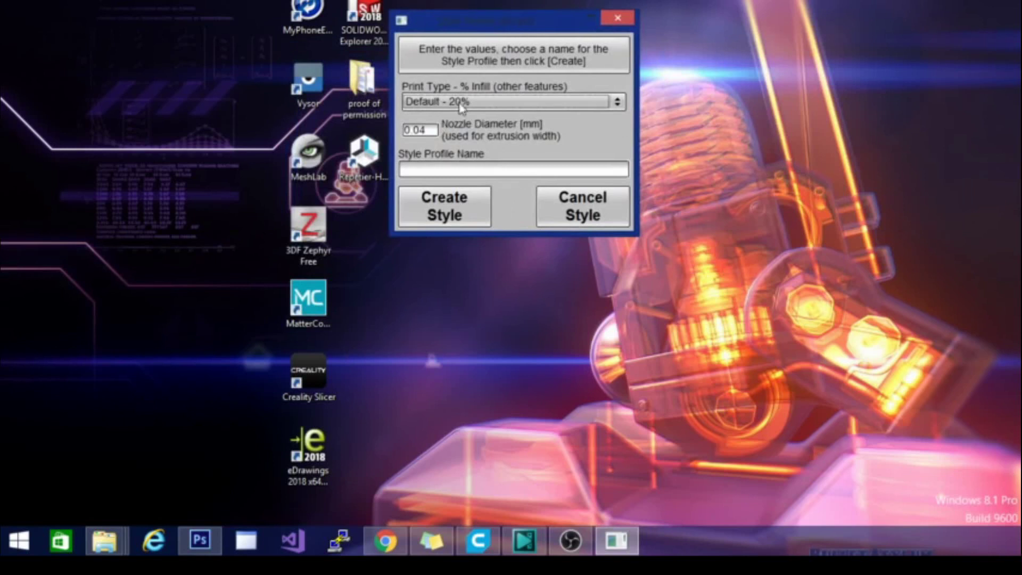
click(437, 170)
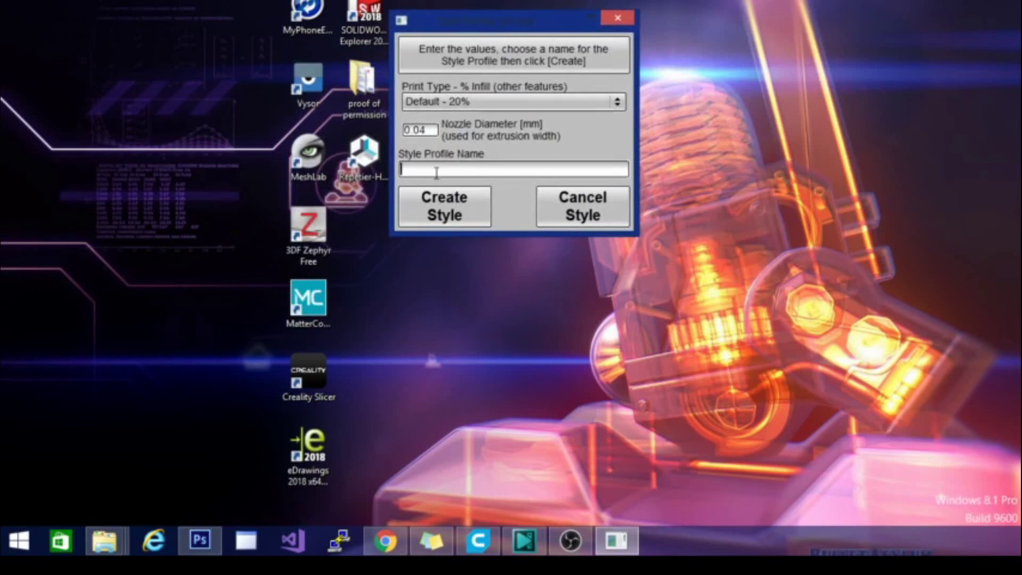
text(Standard)
click(462, 200)
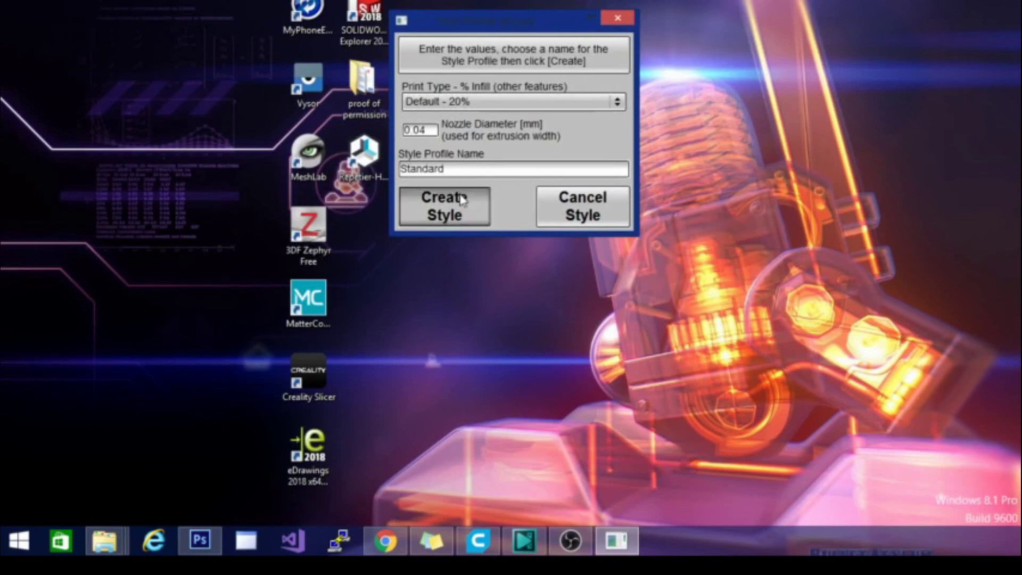
click(460, 196)
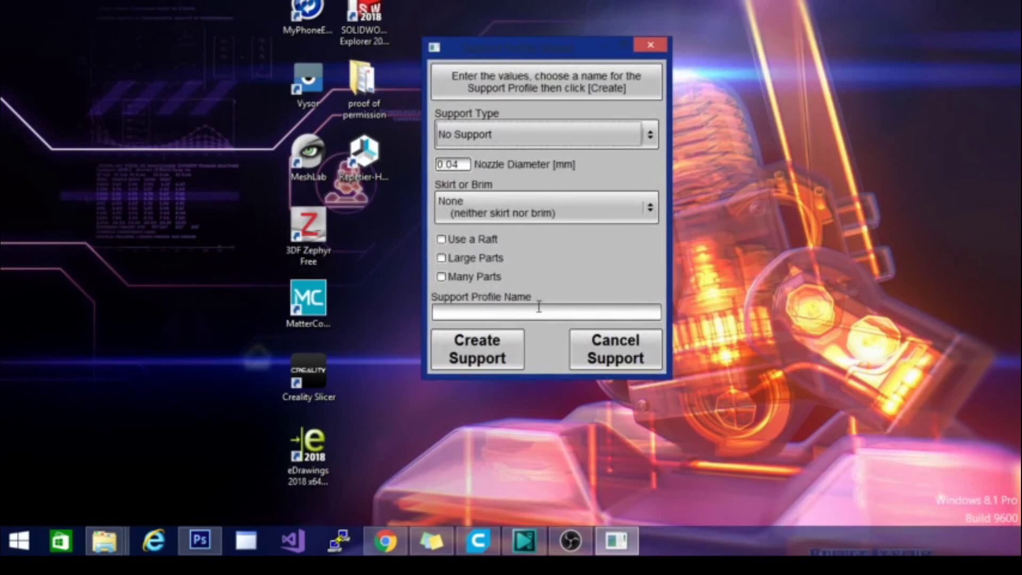
Create a same-material support profile named 'stand' with a skirt not attached to the part.
click(517, 135)
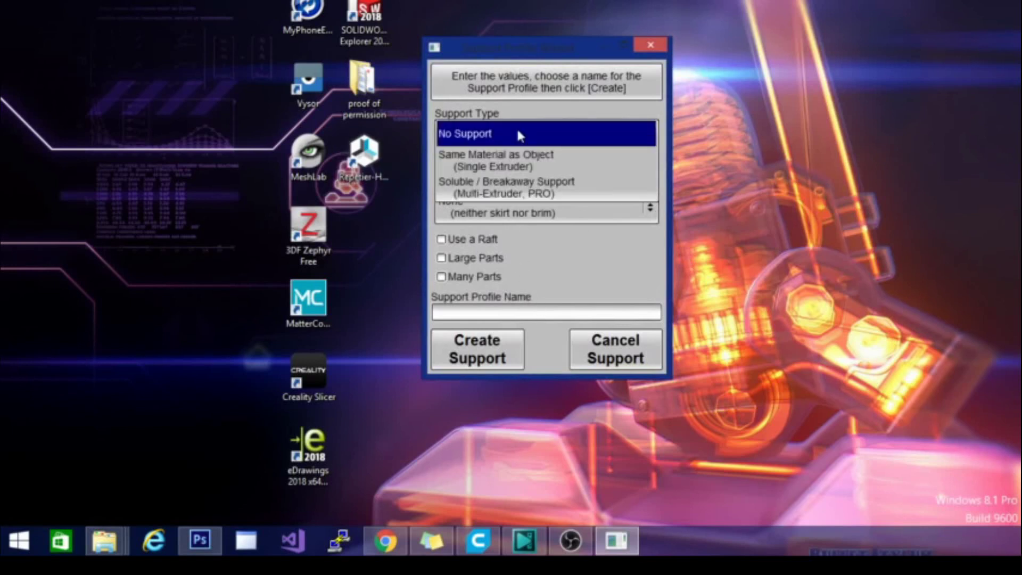
click(564, 160)
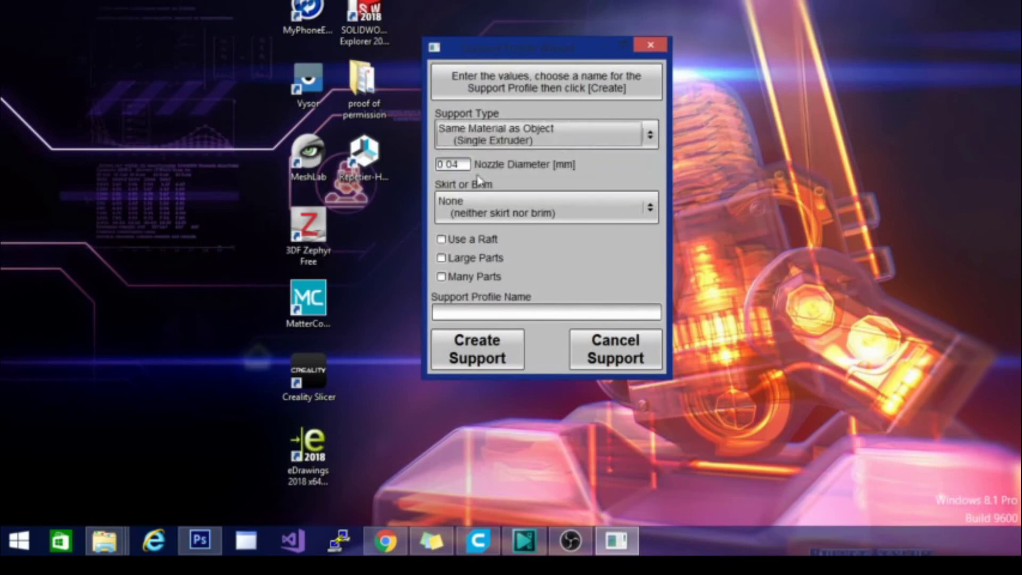
click(475, 205)
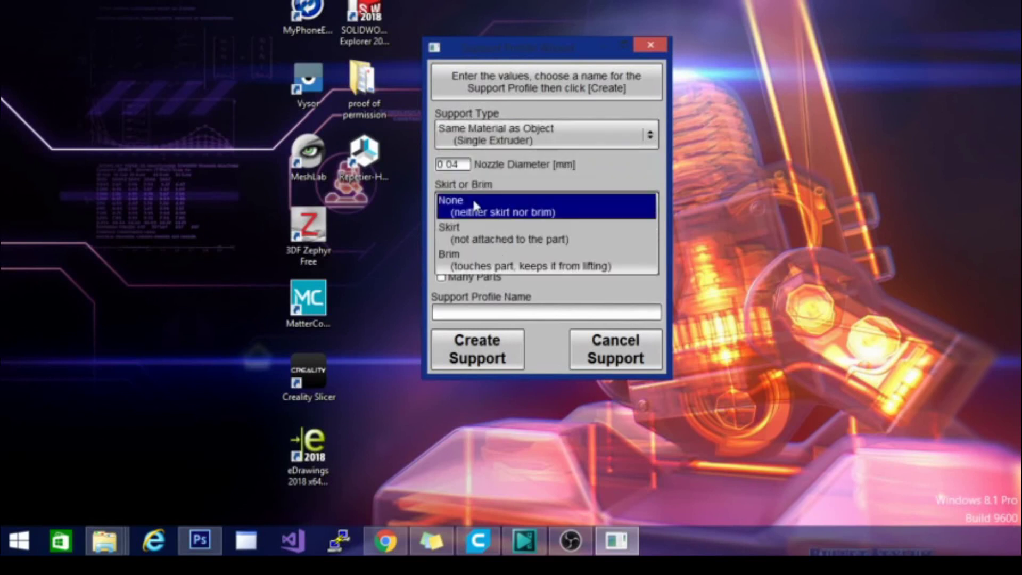
click(461, 234)
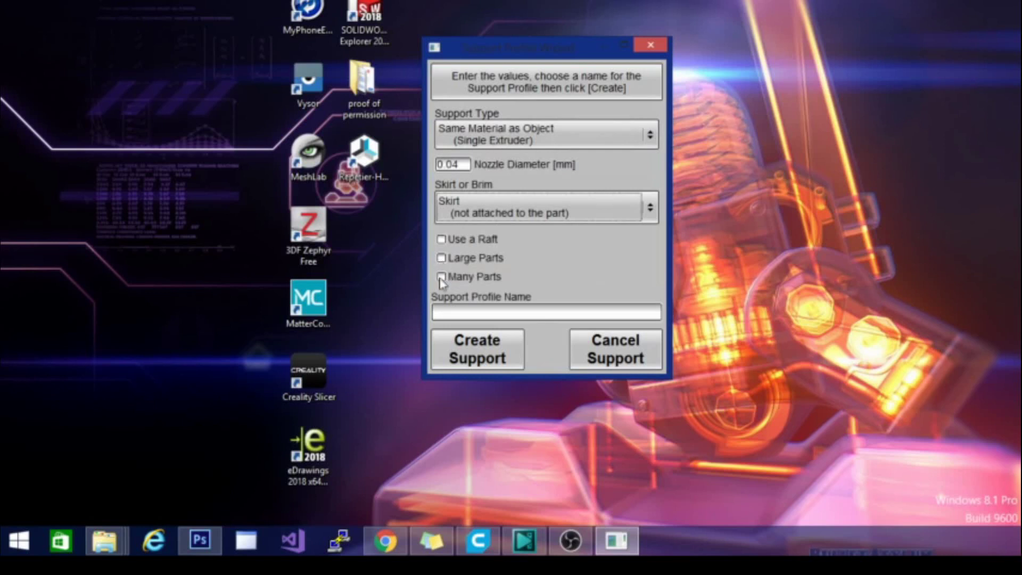
mouse_move(440, 283)
click(489, 310)
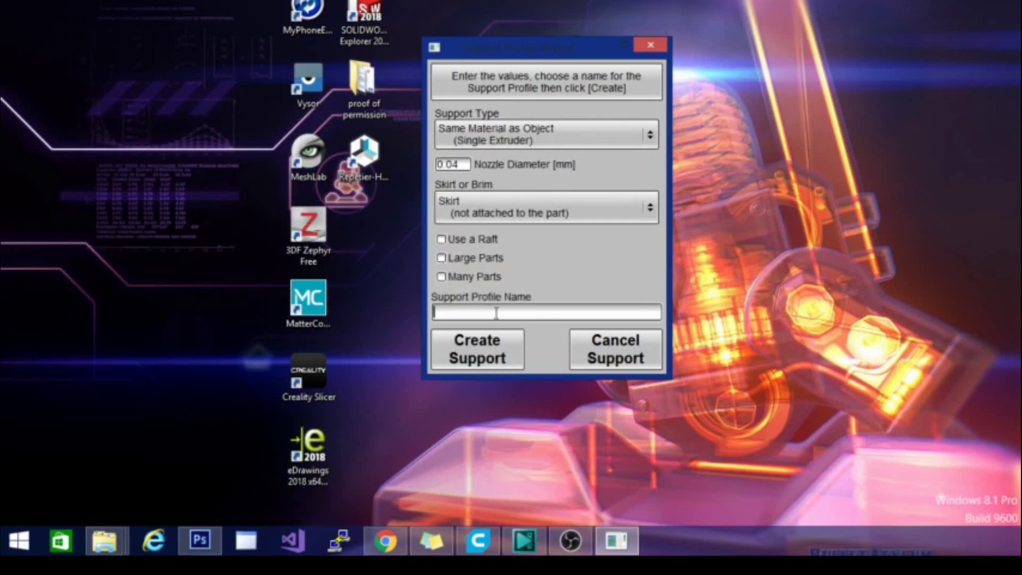
text(standard)
click(489, 351)
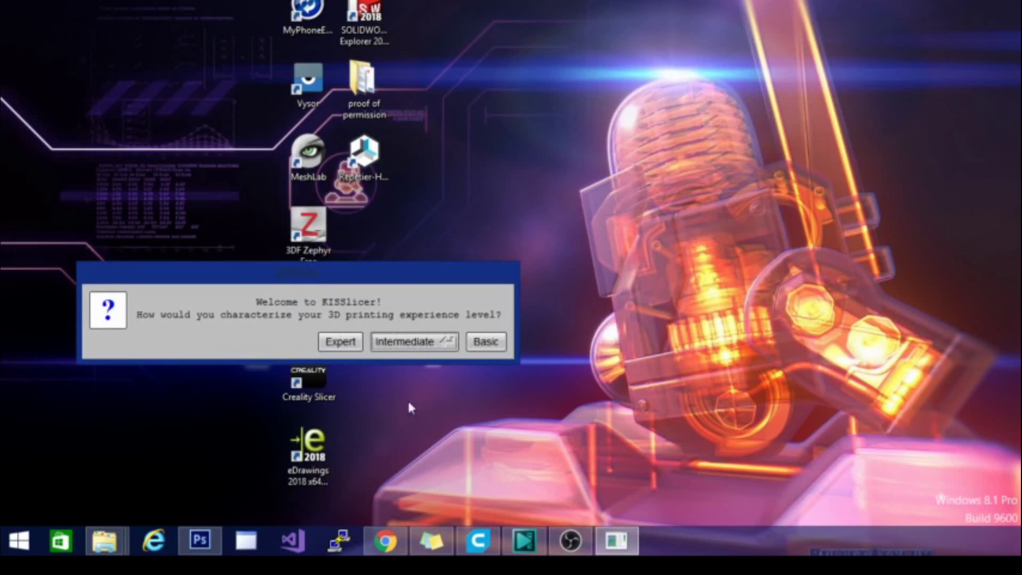
Choose the Intermediate experience level and orbit around the empty Ender 3 build plate.
click(418, 343)
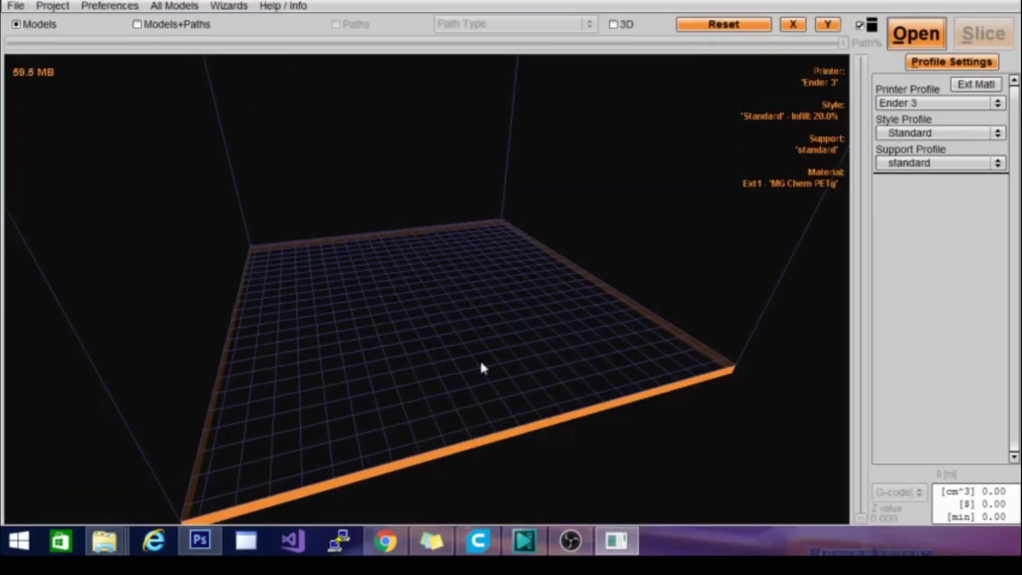
mouse_move(482, 367)
mouse_down()
mouse_move(474, 378)
mouse_move(376, 399)
mouse_move(454, 298)
mouse_move(463, 332)
mouse_move(269, 308)
mouse_move(452, 290)
mouse_move(364, 295)
mouse_move(598, 360)
mouse_move(607, 304)
mouse_move(541, 278)
mouse_move(402, 269)
mouse_move(422, 321)
mouse_move(473, 360)
mouse_up()
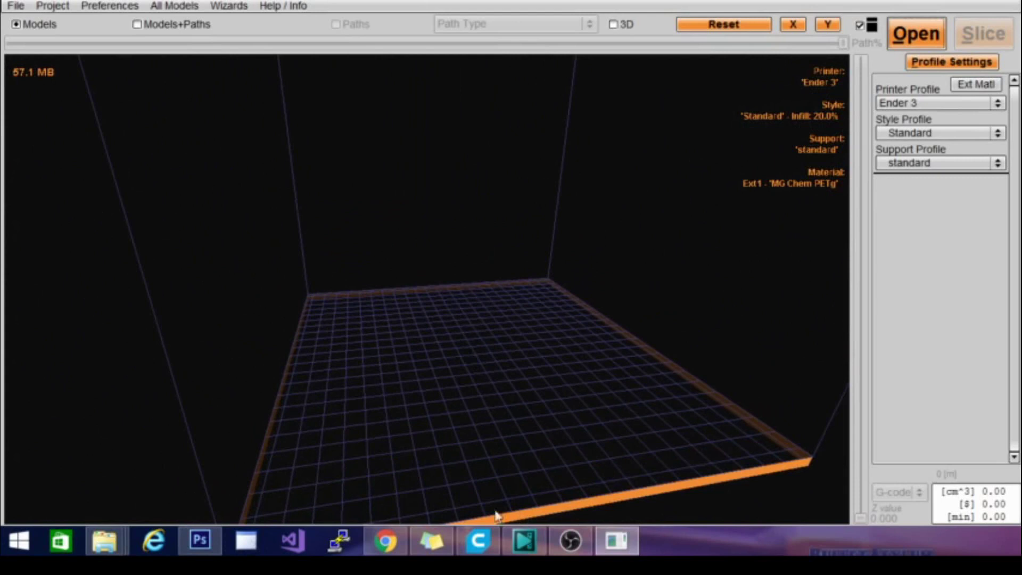
mouse_move(105, 541)
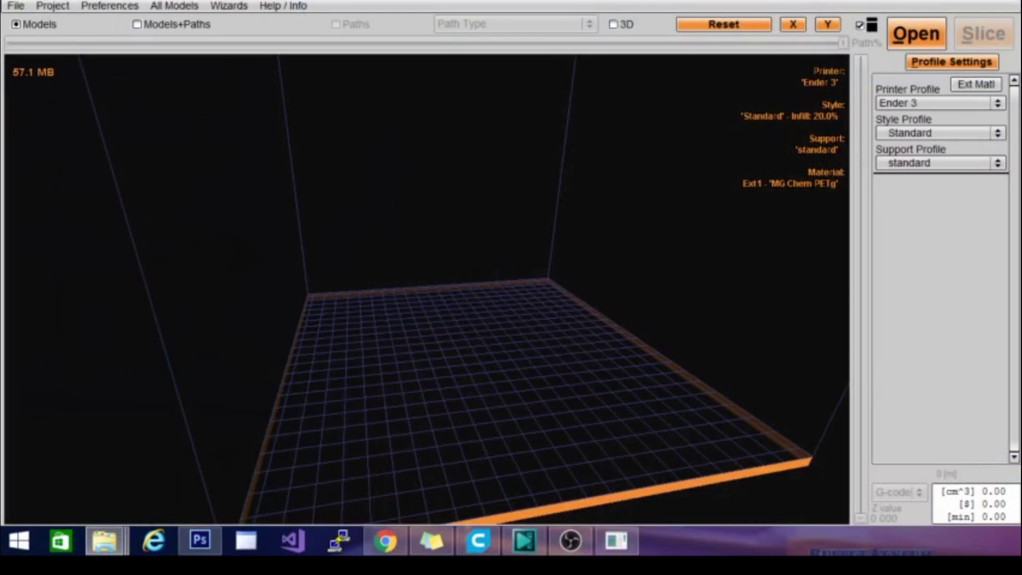
Load the saberhilt model, dismiss the mesh error key, and view it from above.
drag(629, 388, 461, 274)
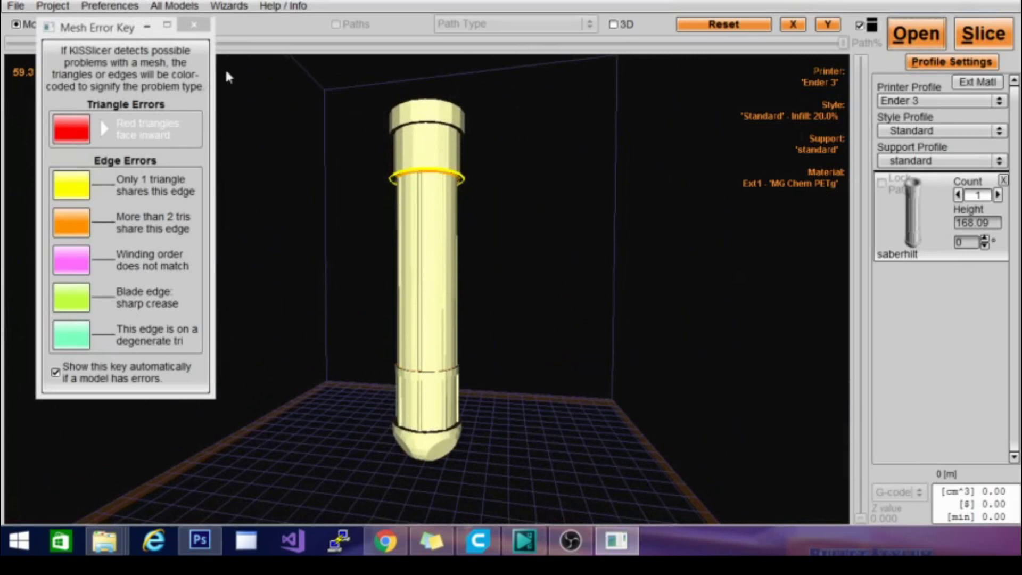
click(194, 25)
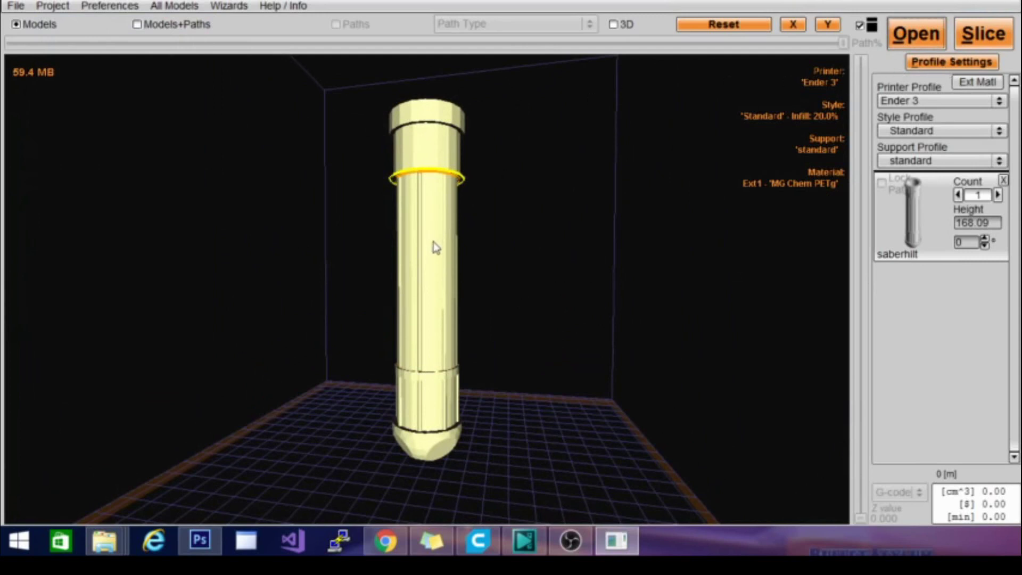
drag(429, 323, 534, 491)
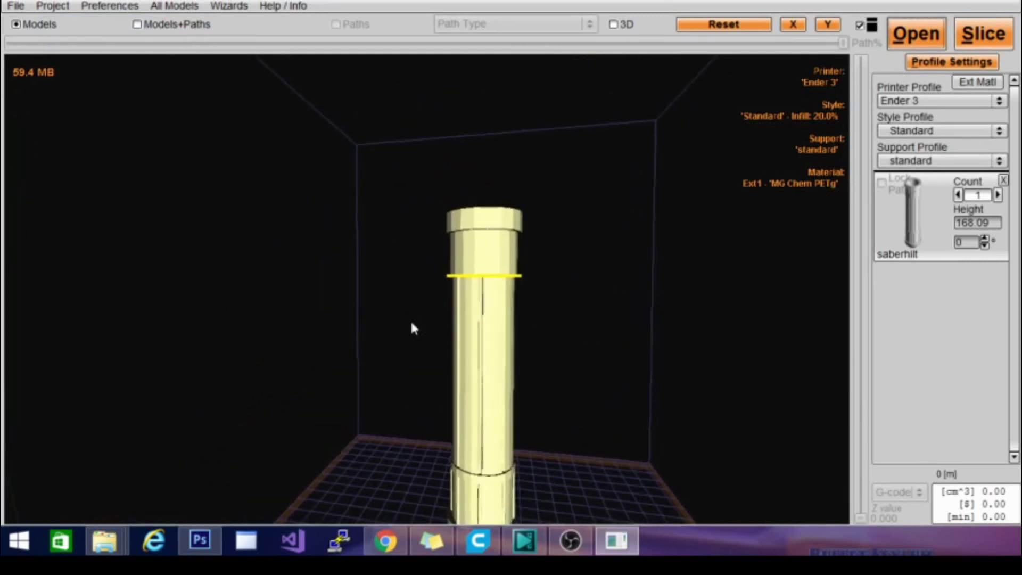
drag(413, 326, 568, 371)
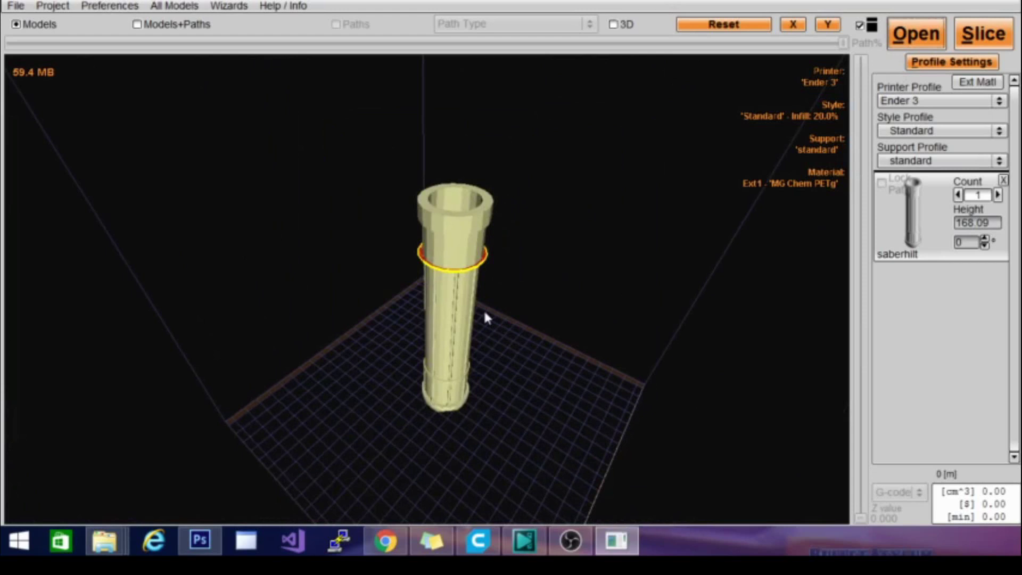
drag(445, 234, 354, 160)
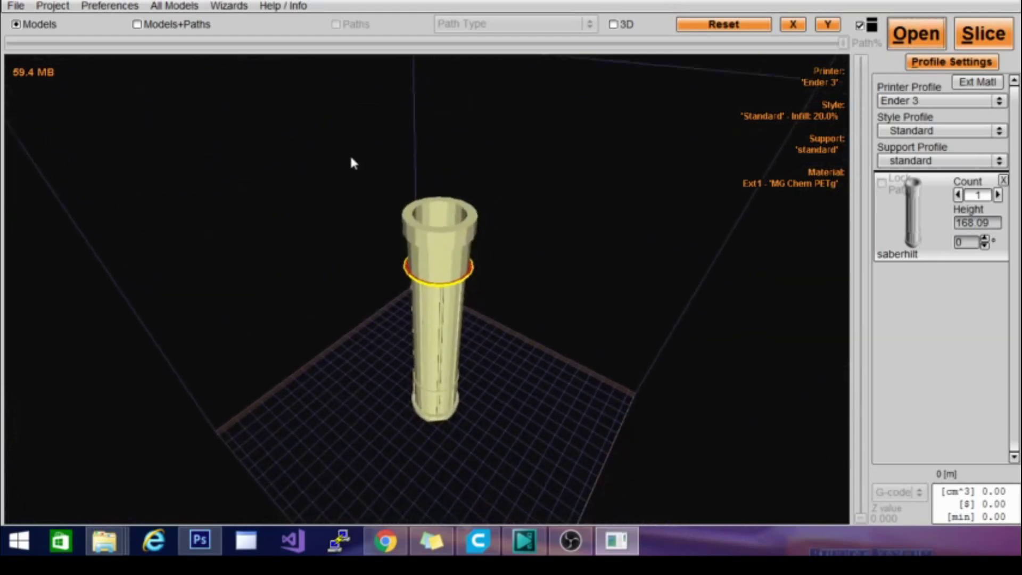
click(51, 6)
Remove the saberhilt from the plate and orbit around the heart model.
mouse_move(175, 6)
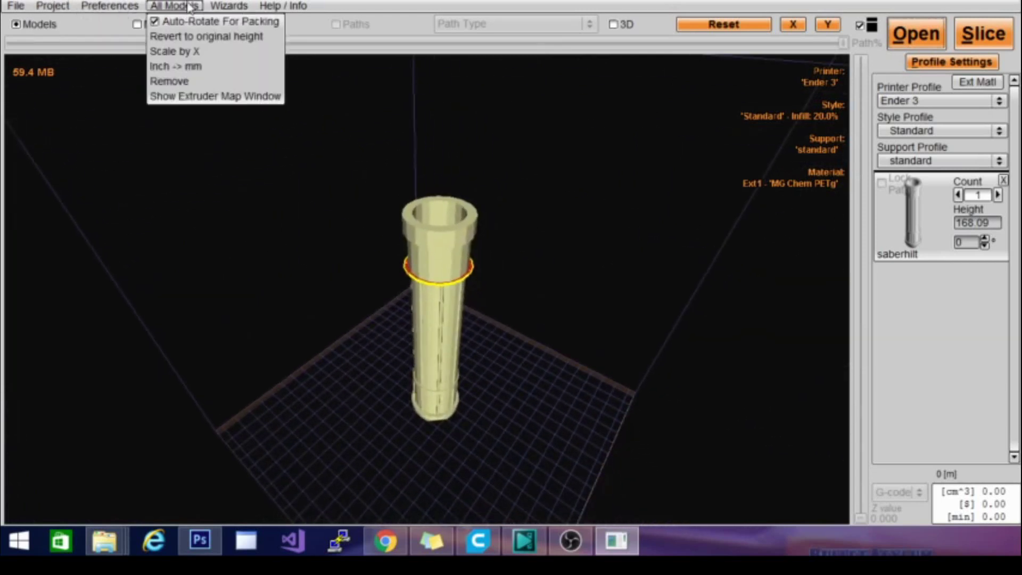
click(187, 81)
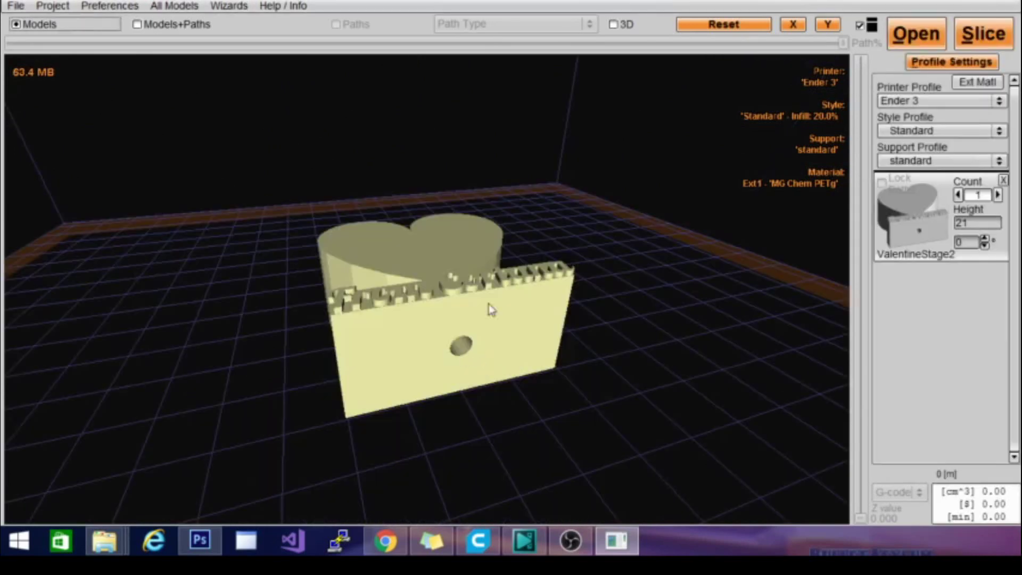
drag(634, 290, 262, 446)
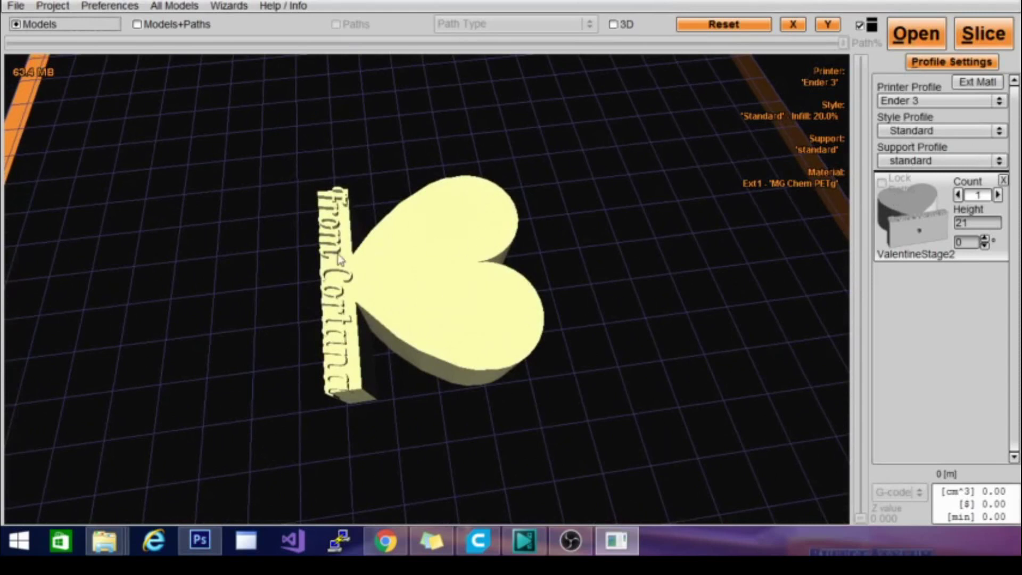
drag(339, 259, 459, 160)
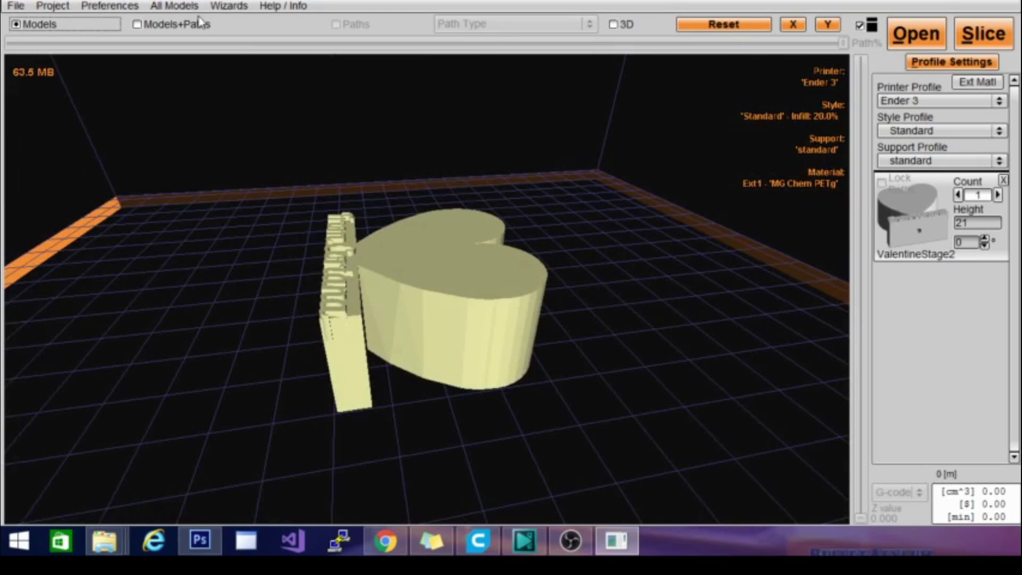
Browse the All Models, Project, Wizards and Help / Info menus.
click(174, 6)
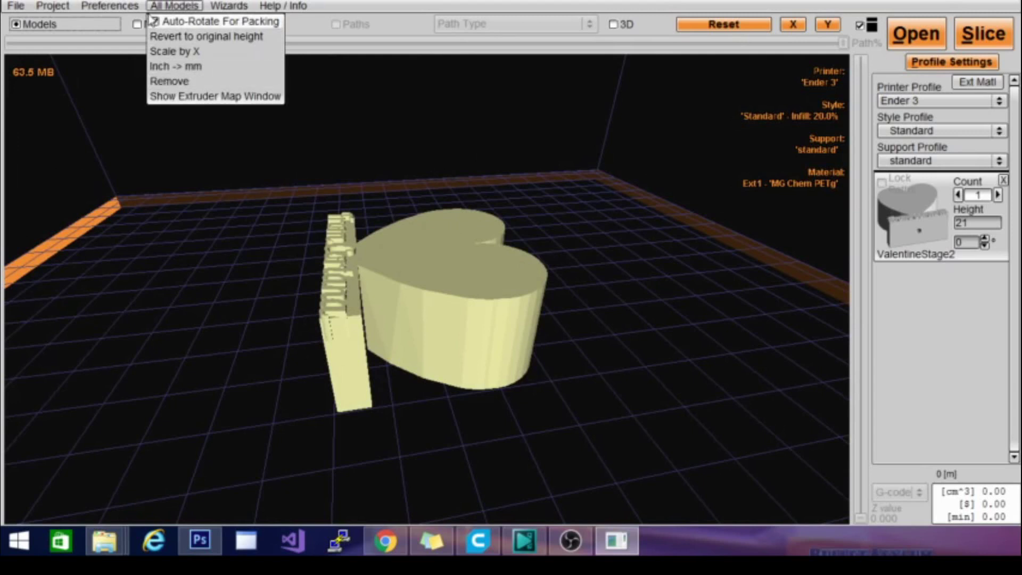
mouse_move(84, 6)
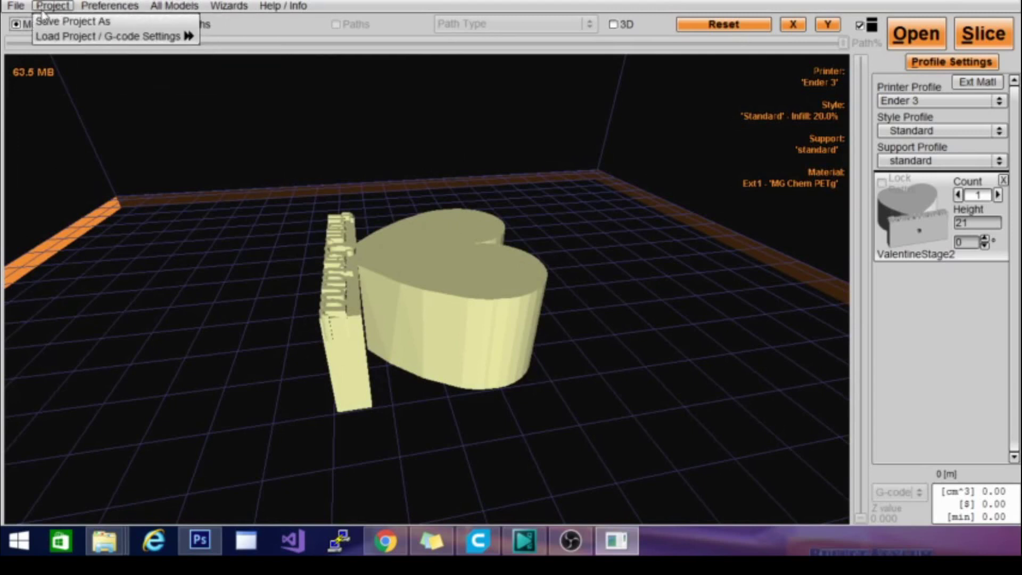
mouse_move(19, 6)
mouse_move(231, 5)
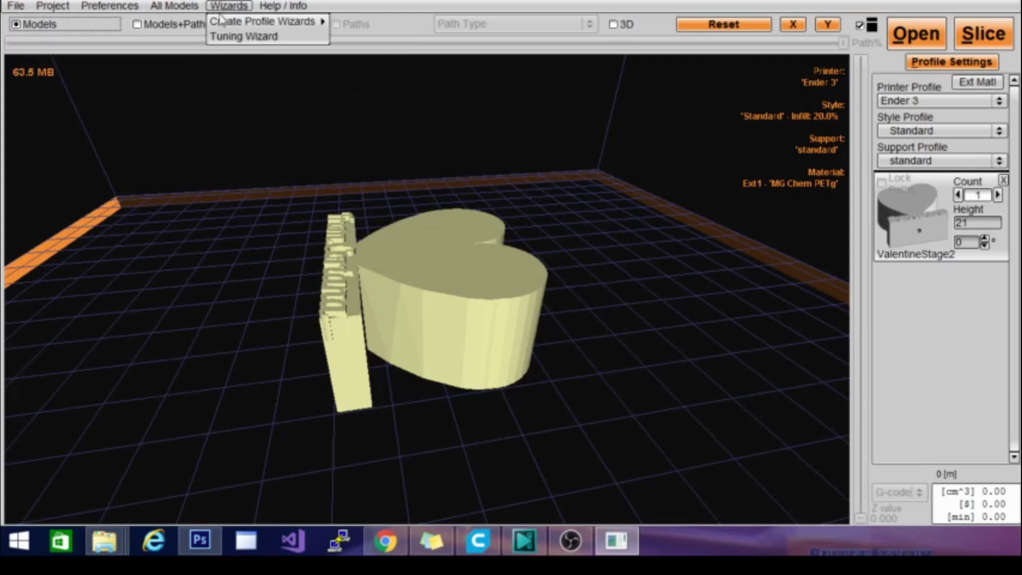
mouse_move(274, 7)
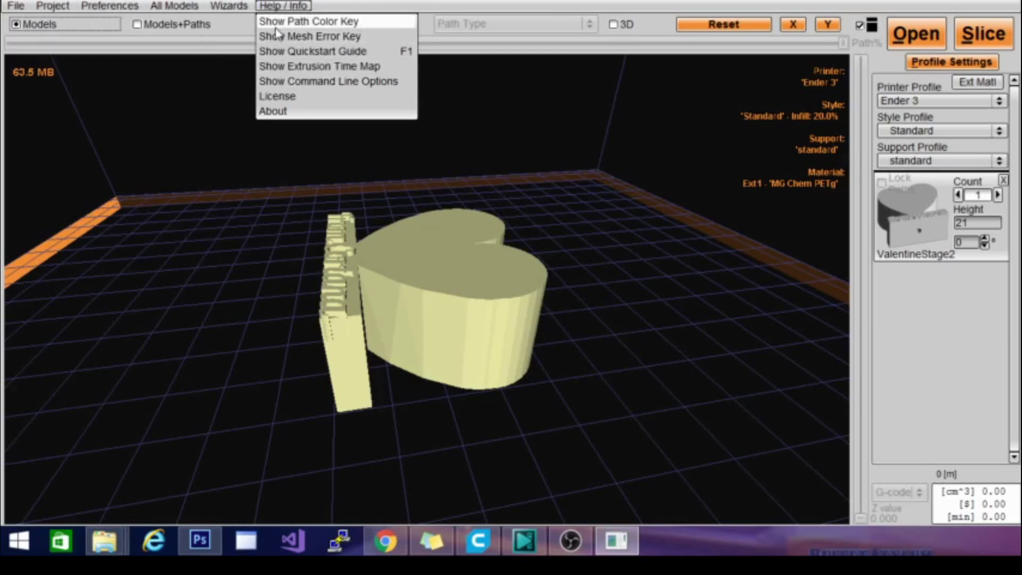
Select the heart model and orbit to a raised view of its front slab.
click(624, 455)
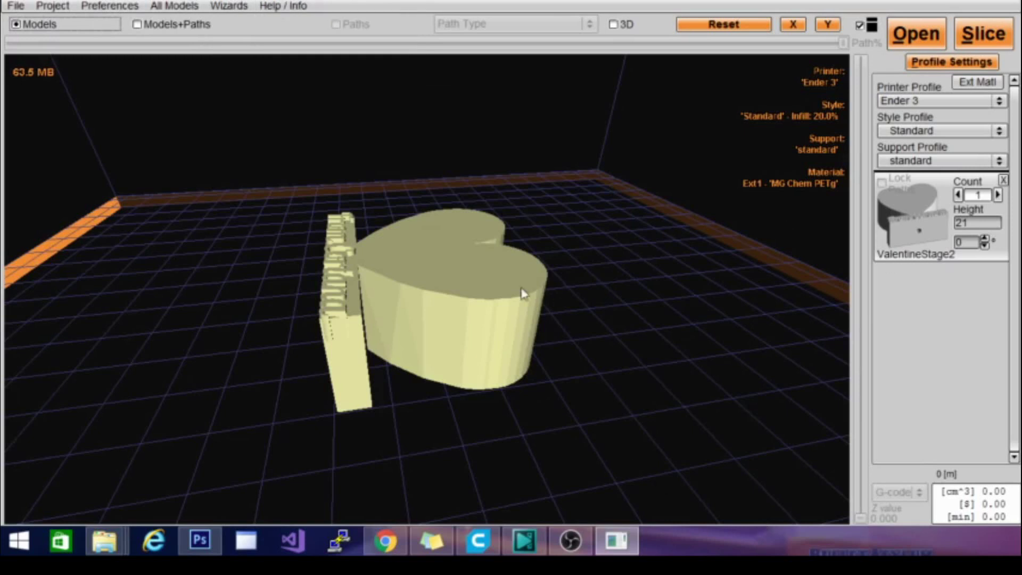
mouse_move(452, 288)
mouse_down()
mouse_move(459, 328)
mouse_move(472, 304)
mouse_move(462, 291)
mouse_up()
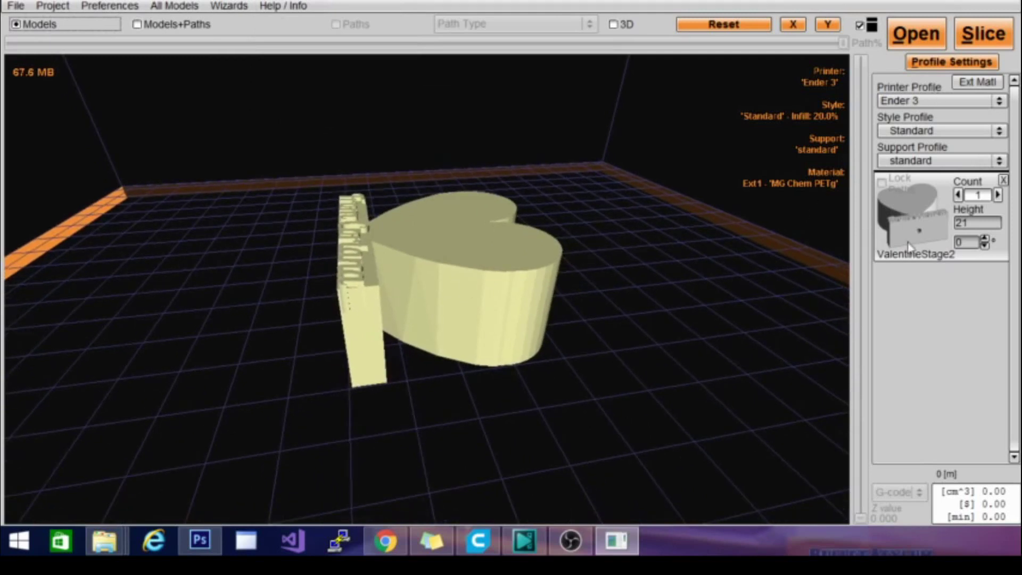
click(487, 229)
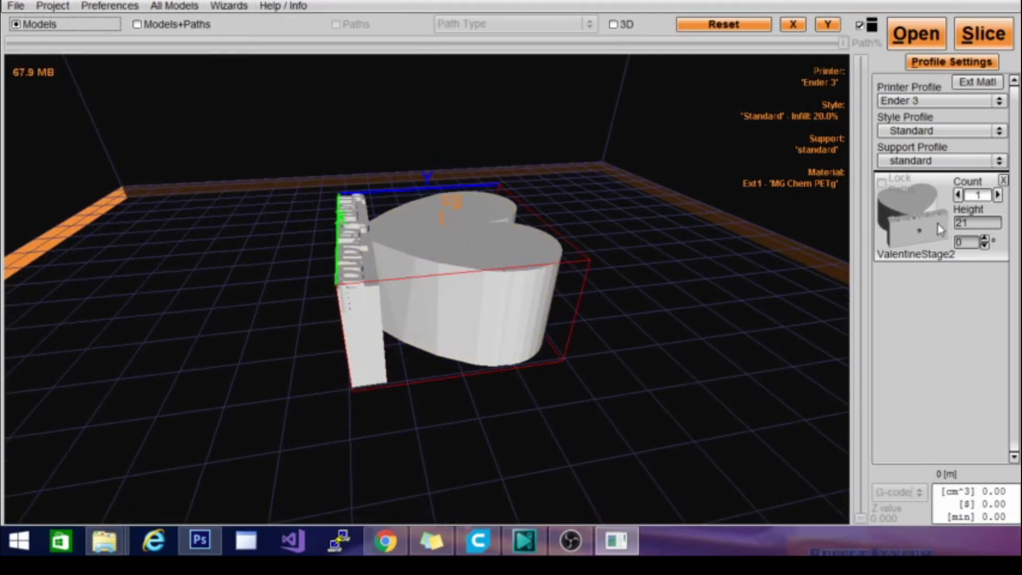
drag(478, 252, 548, 274)
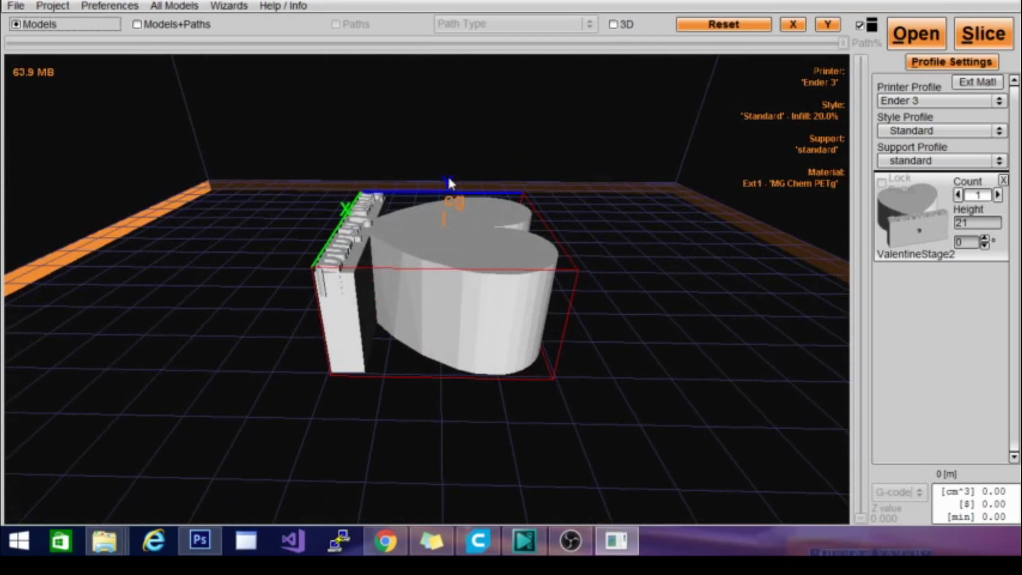
drag(449, 183, 709, 298)
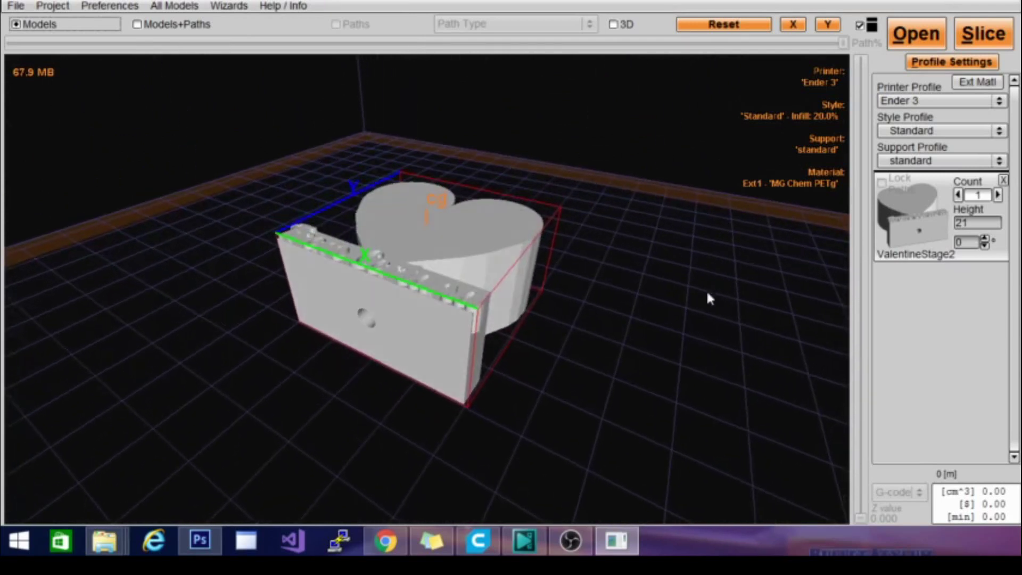
drag(366, 258, 415, 271)
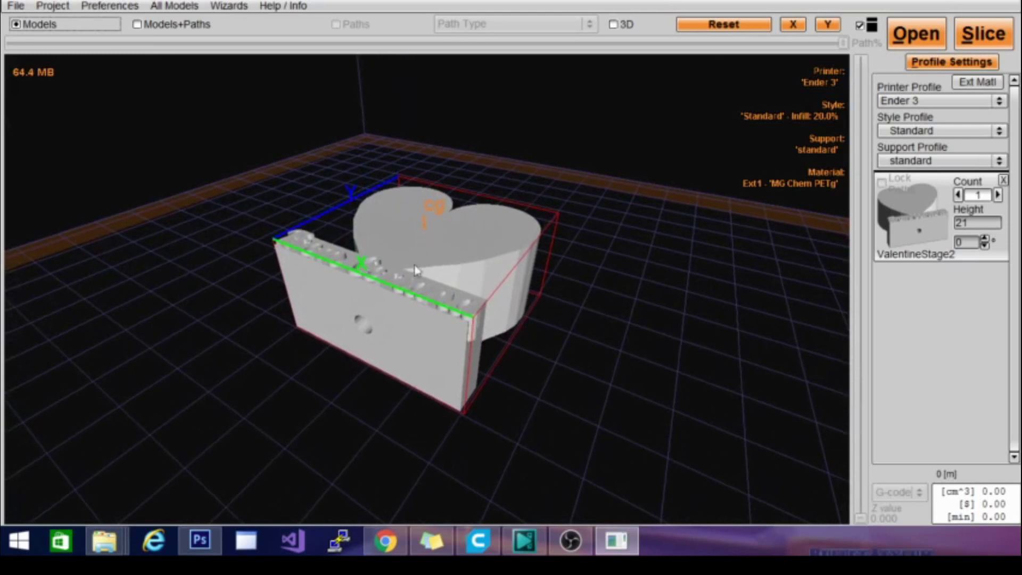
Raise the heart copy Count toward 19 and look down over the array.
click(998, 195)
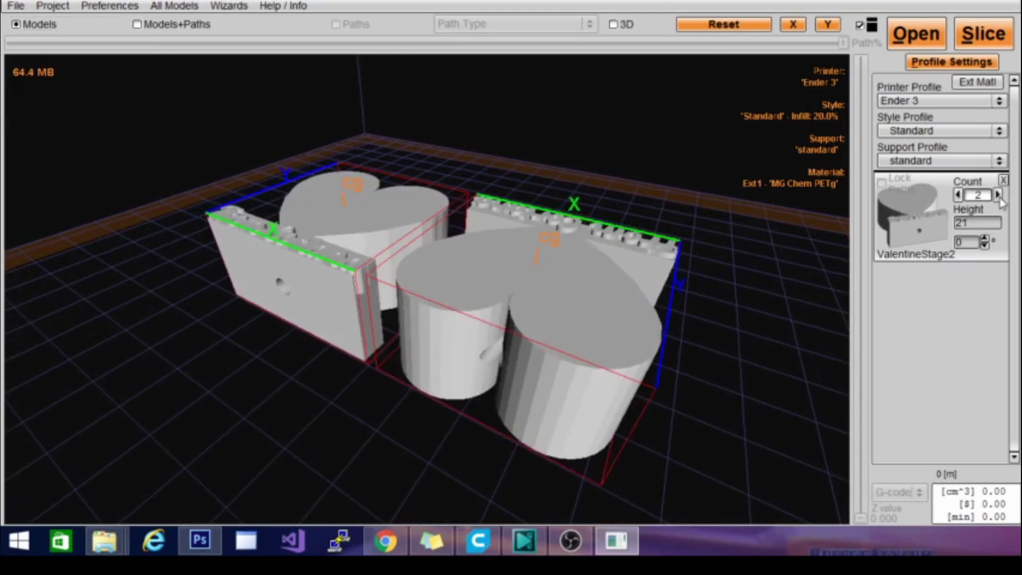
click(998, 195)
click(998, 195)
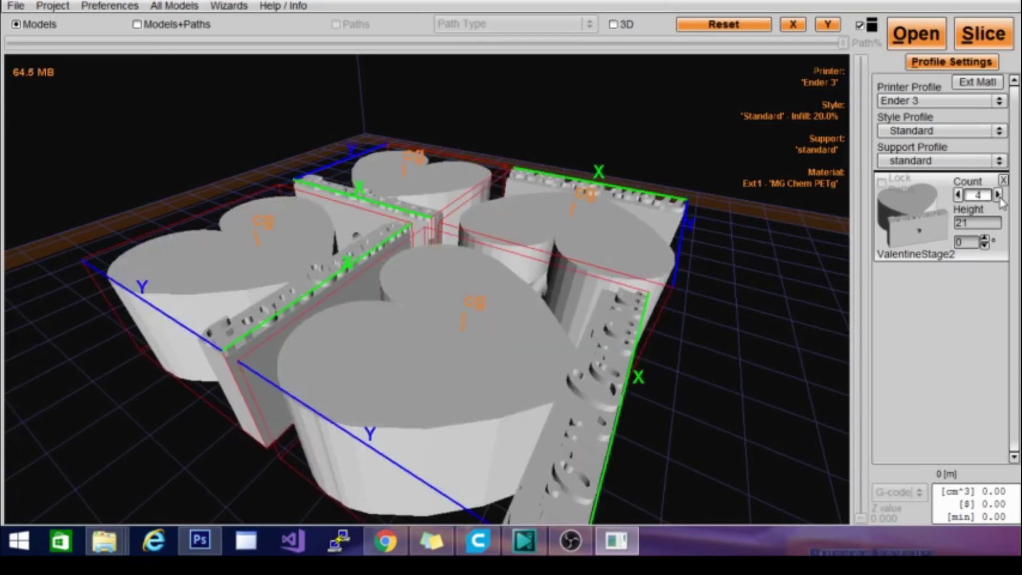
click(997, 195)
click(998, 195)
click(998, 195)
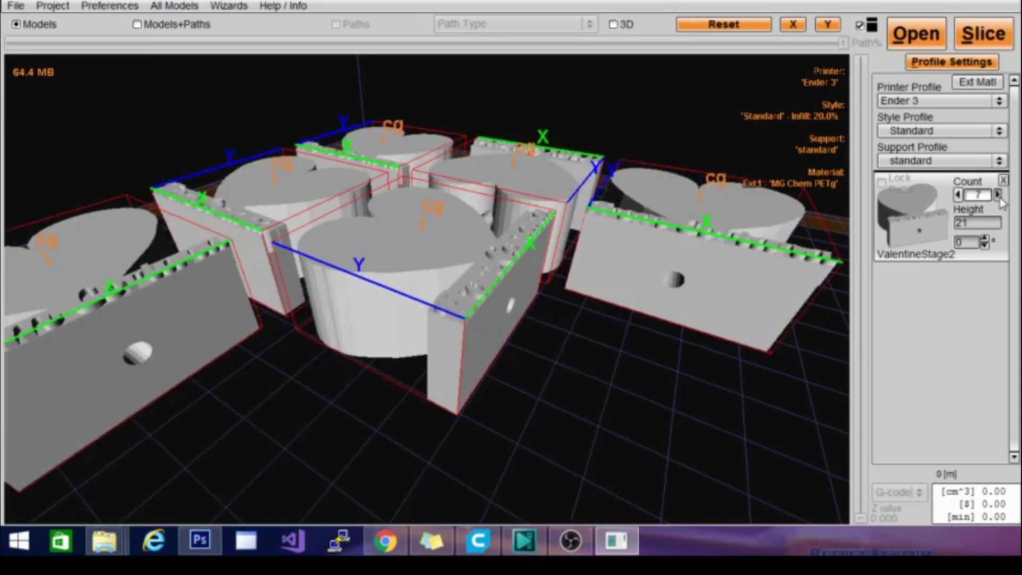
click(997, 195)
click(997, 195)
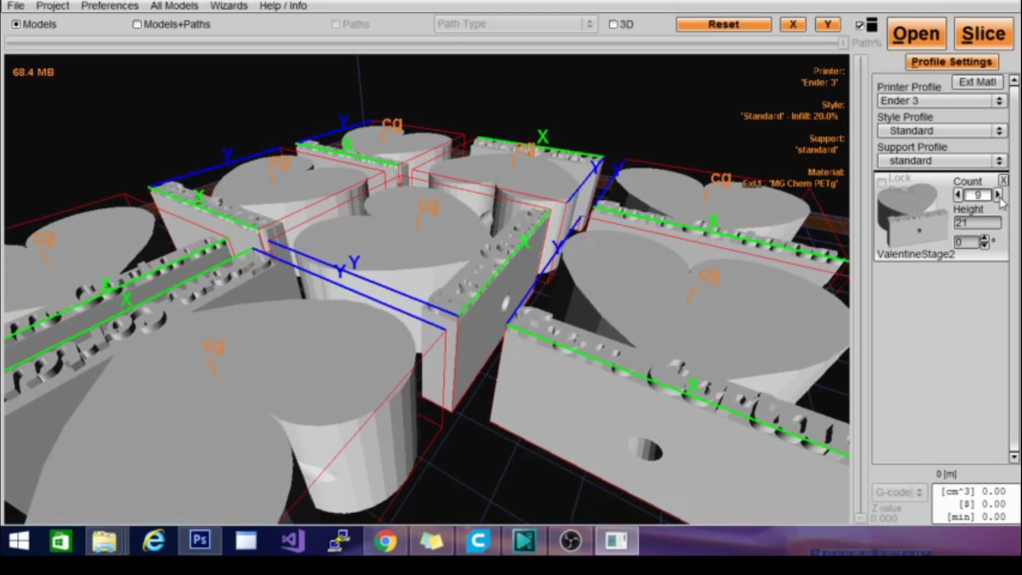
scroll(675, 325, down, 3)
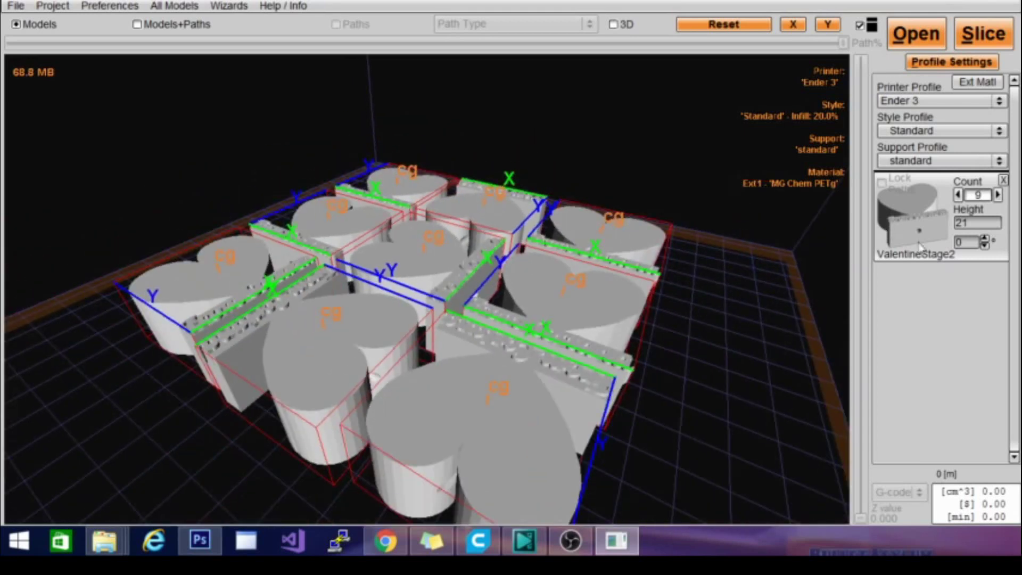
click(998, 195)
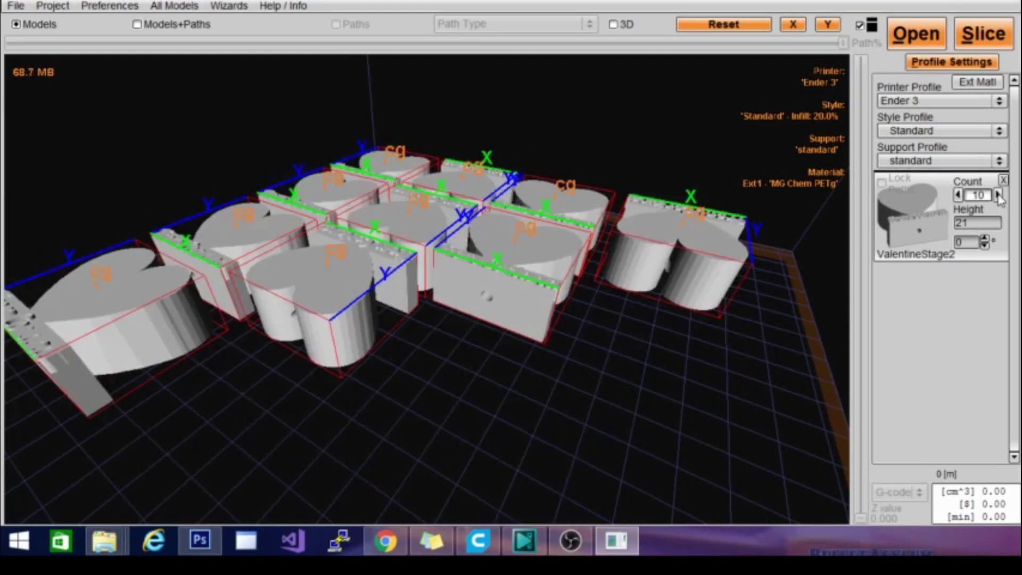
click(998, 195)
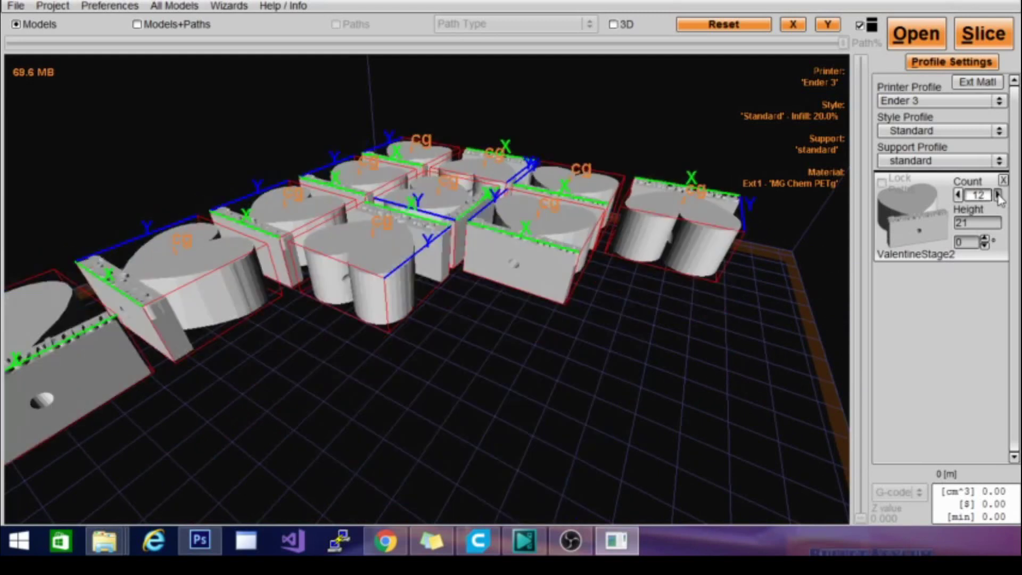
click(998, 195)
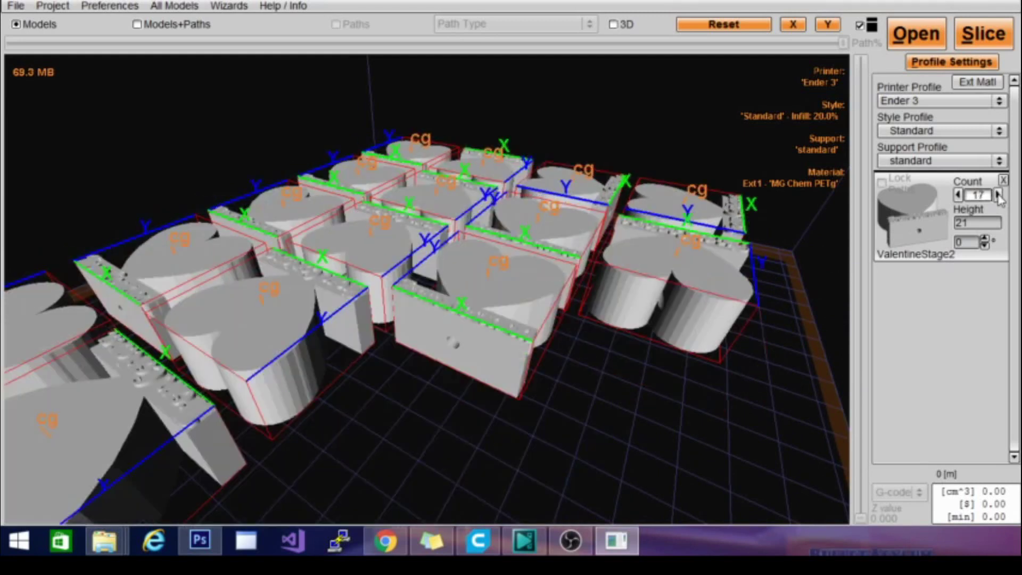
click(998, 195)
click(999, 195)
drag(338, 342, 493, 360)
scroll(184, 484, down, 5)
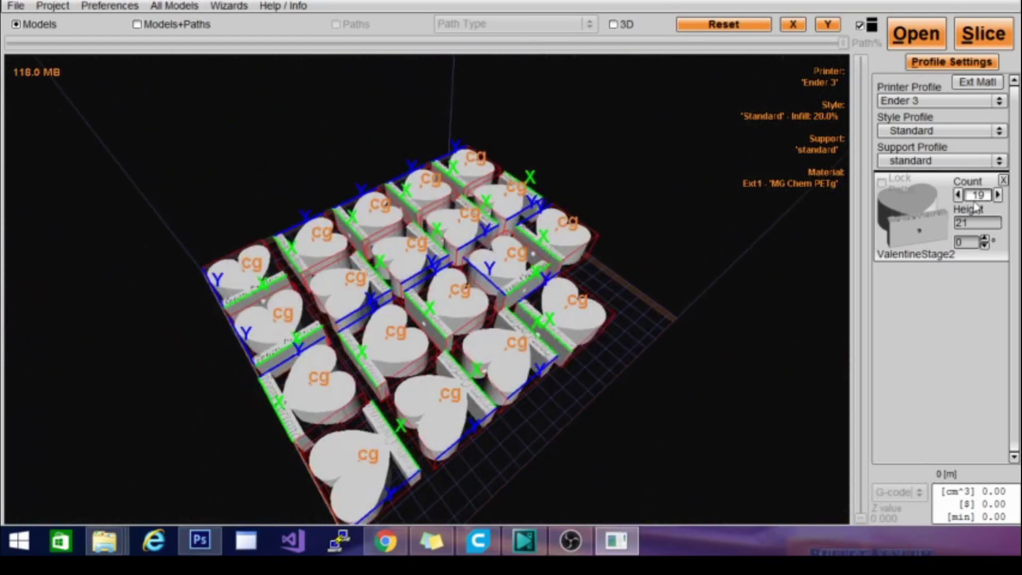
Lower the heart copy Count back down toward 4.
click(958, 195)
click(958, 195)
click(958, 195)
click(959, 195)
click(958, 195)
click(958, 195)
click(958, 195)
click(959, 195)
click(958, 194)
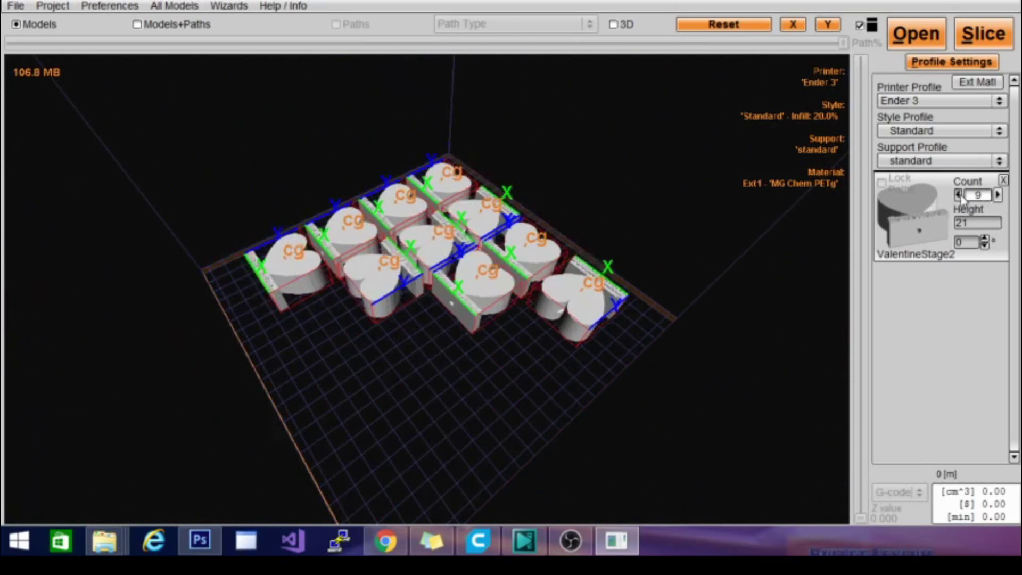
click(958, 195)
click(958, 195)
click(959, 195)
click(959, 195)
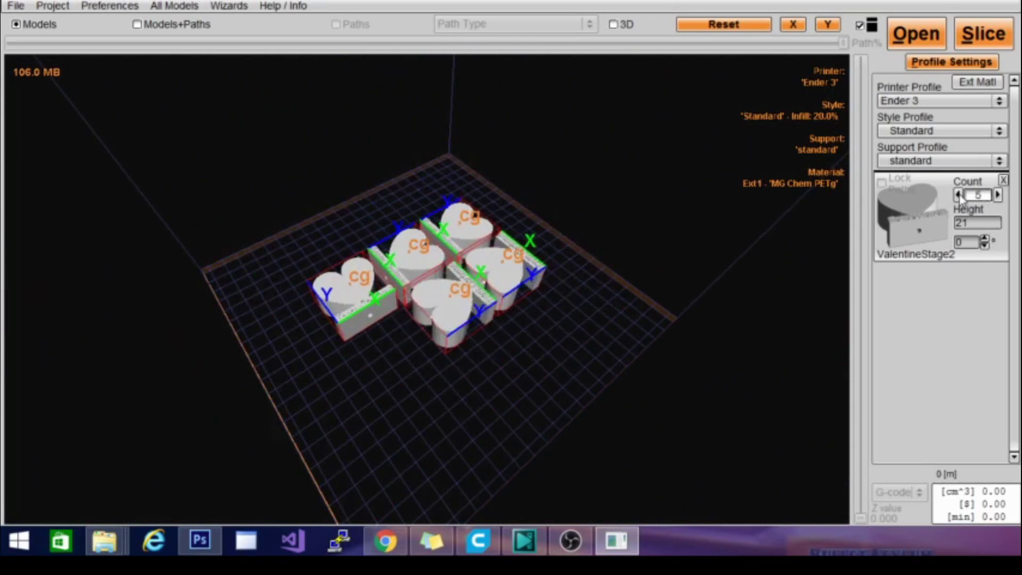
click(958, 195)
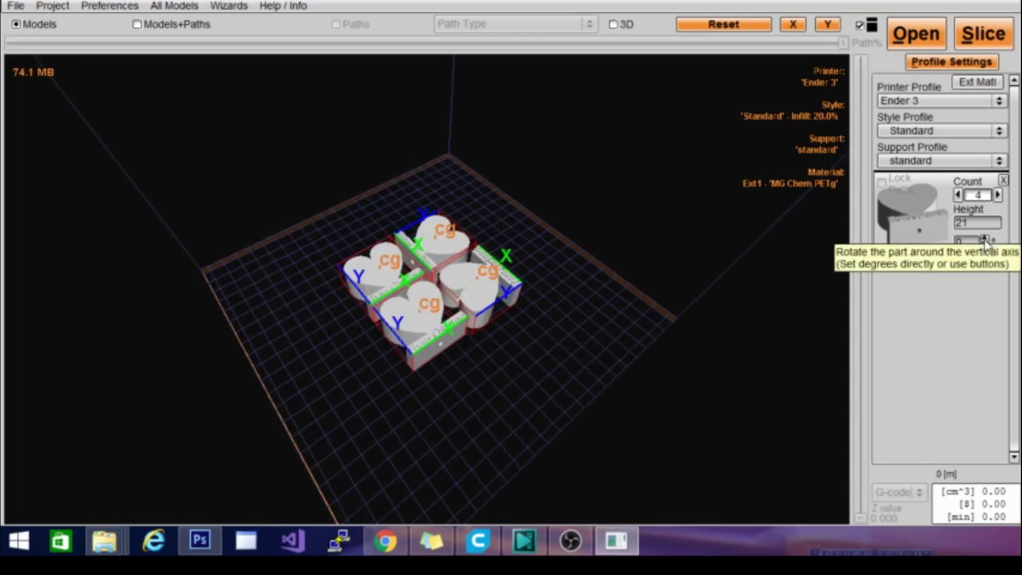
Return to KISSlicer and view the four 90°-rotated hearts from a level front angle.
key(alt+Tab)
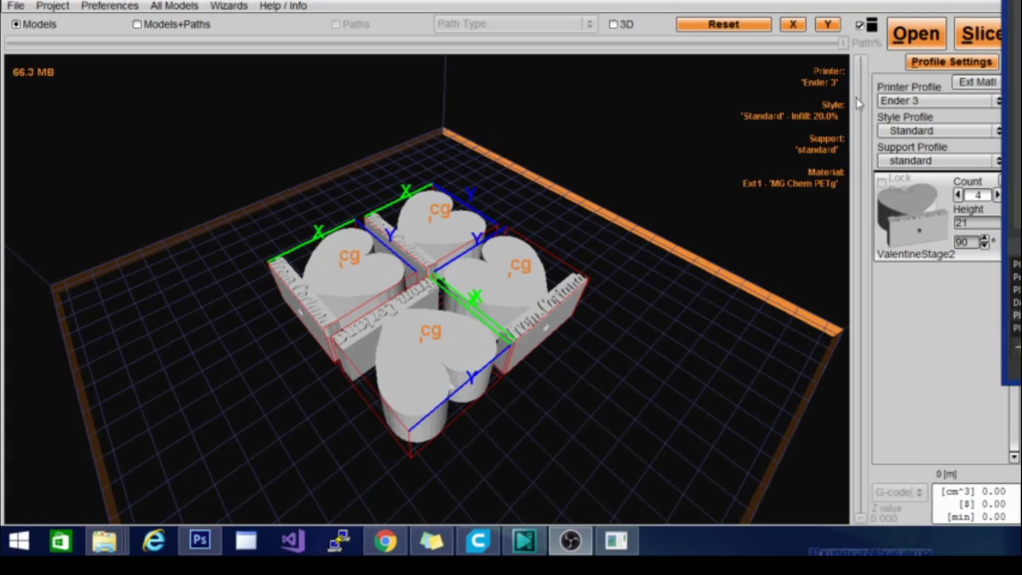
drag(536, 366, 407, 219)
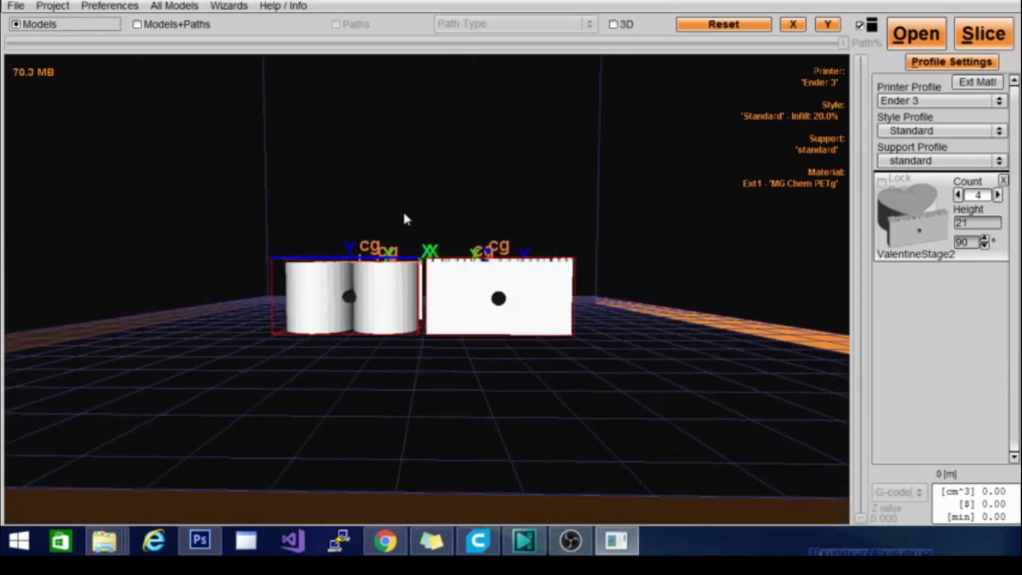
Orbit to a steep view over the four hearts and start slicing them.
drag(477, 295, 674, 420)
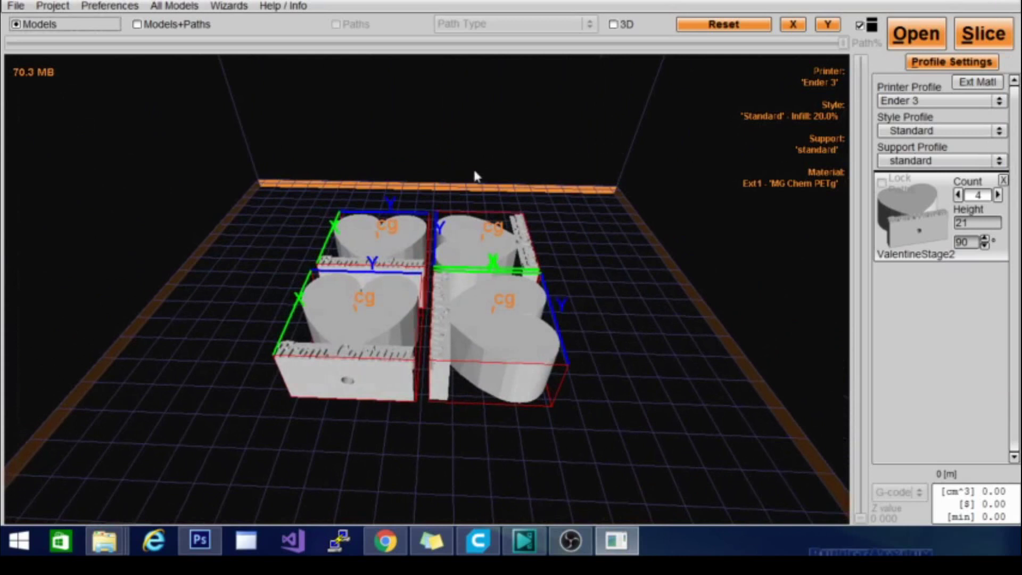
drag(476, 176, 516, 224)
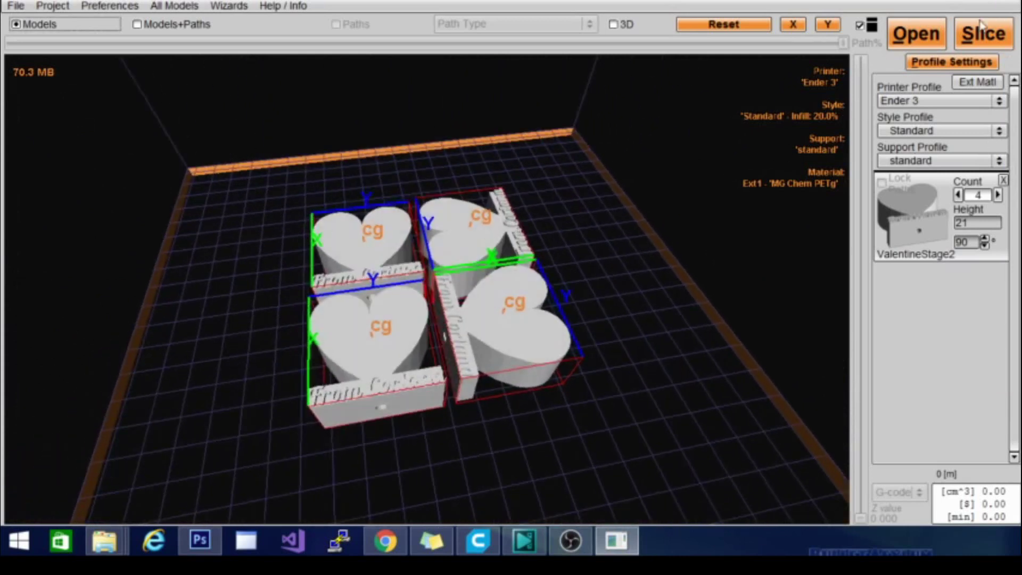
click(997, 35)
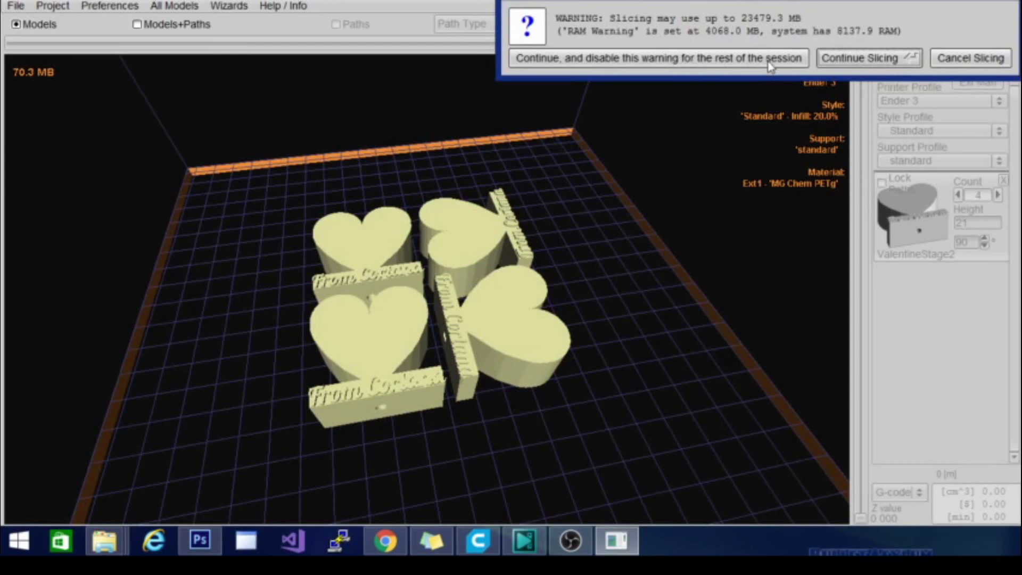
Continue slicing with the memory warning disabled for the session, orbiting and zooming meanwhile.
click(701, 58)
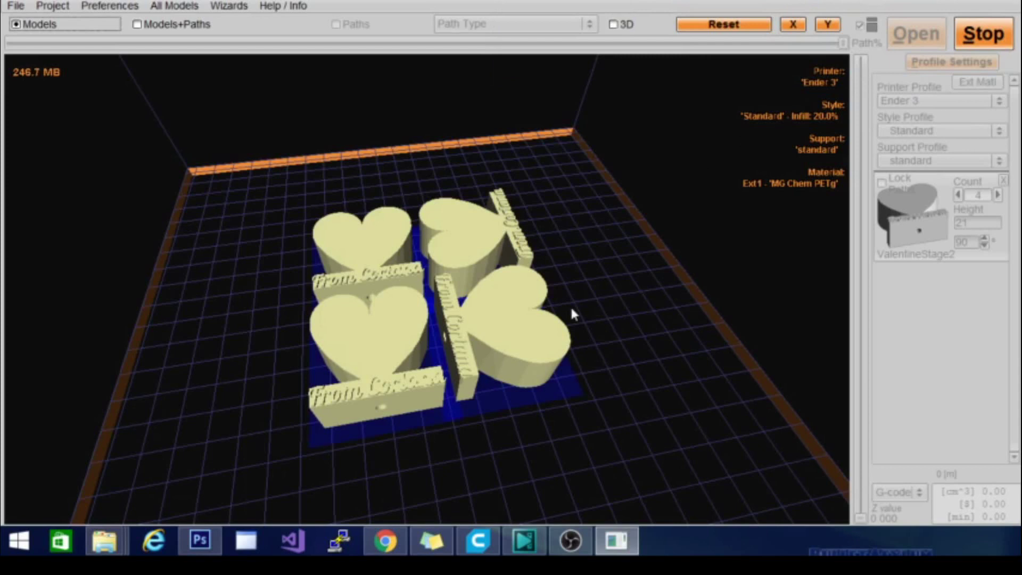
drag(727, 306, 634, 382)
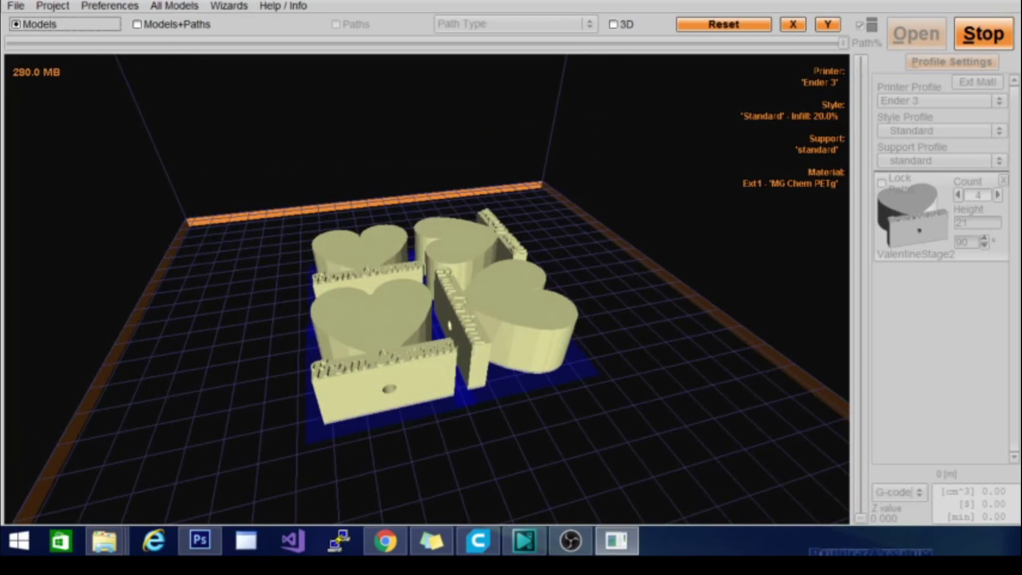
scroll(426, 290, up, 2)
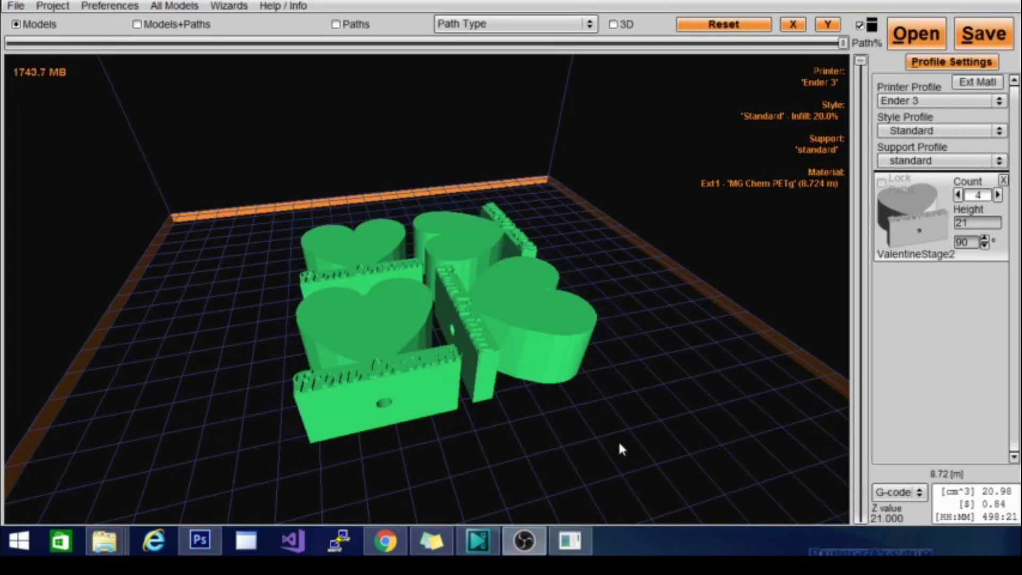
Orbit to a low side angle and switch the display to Models+Paths.
drag(597, 465, 630, 357)
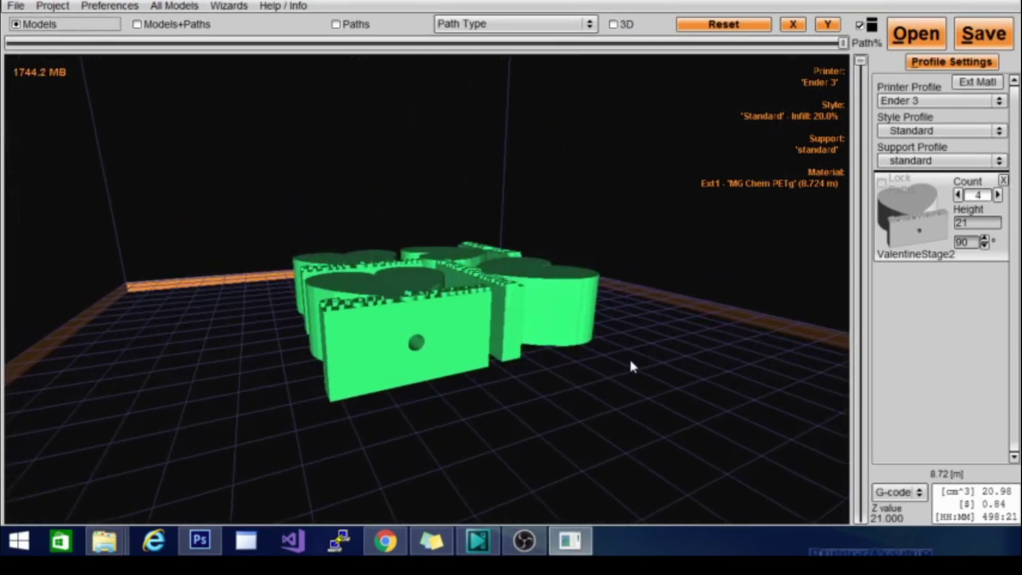
click(138, 25)
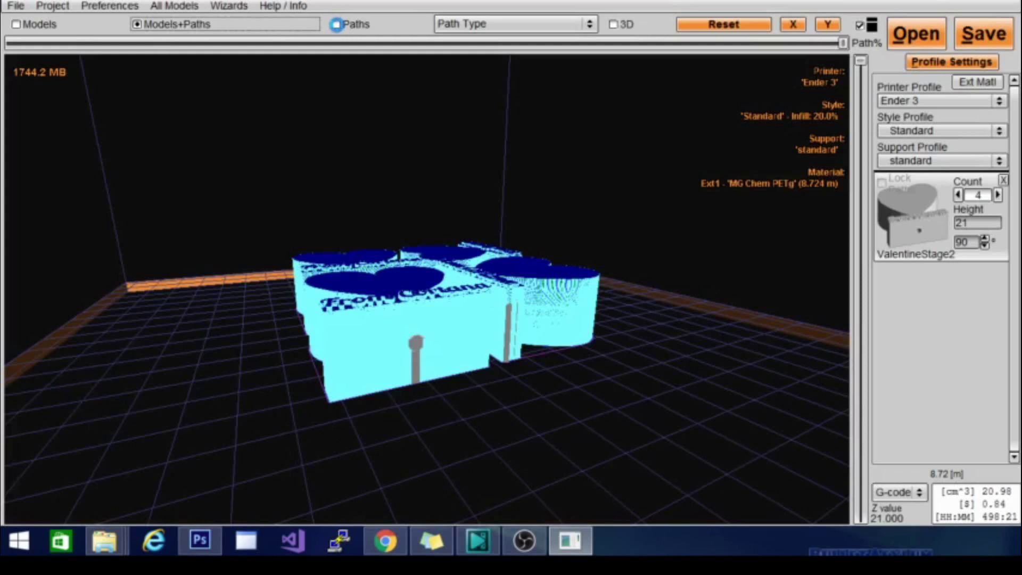
Switch to the Paths-only view and drag the layer slider down to the 15.475 mm layer.
click(336, 24)
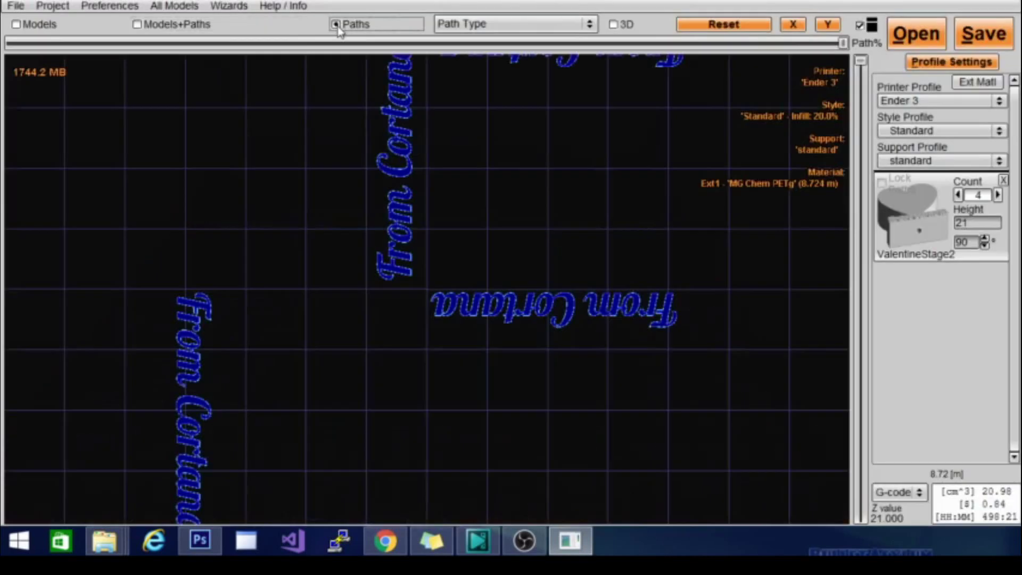
scroll(342, 272, down, 3)
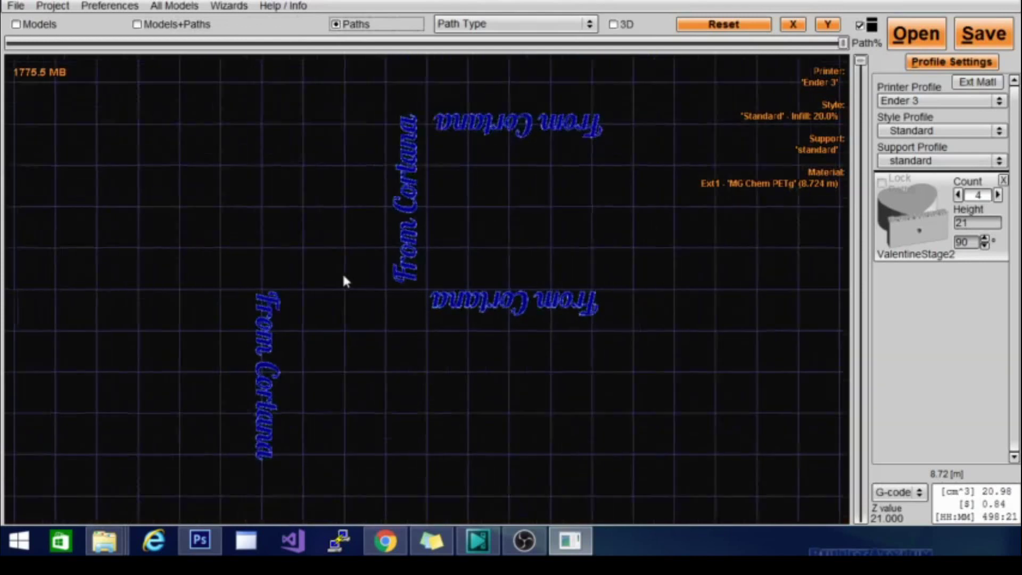
scroll(435, 365, up, 3)
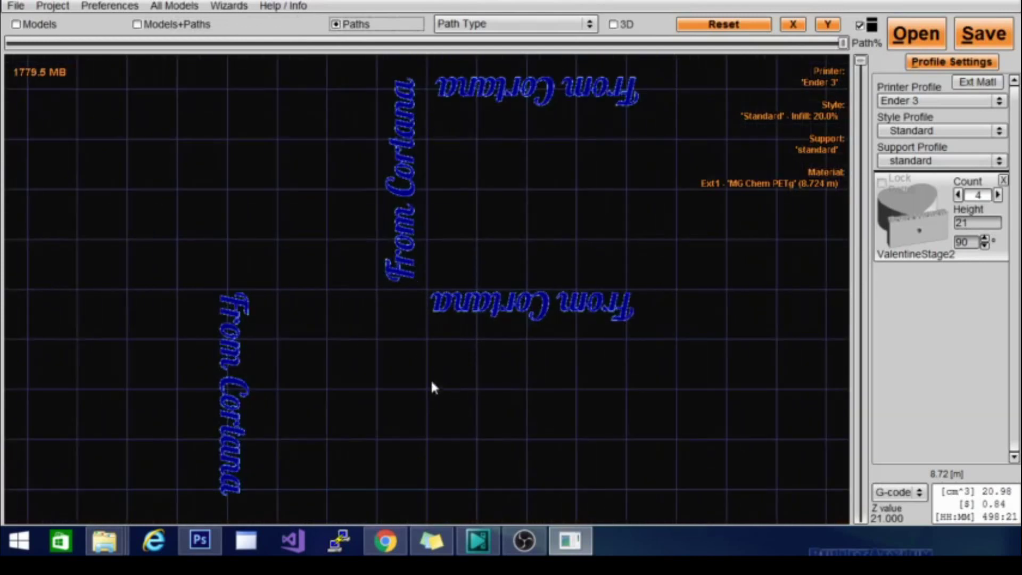
click(861, 61)
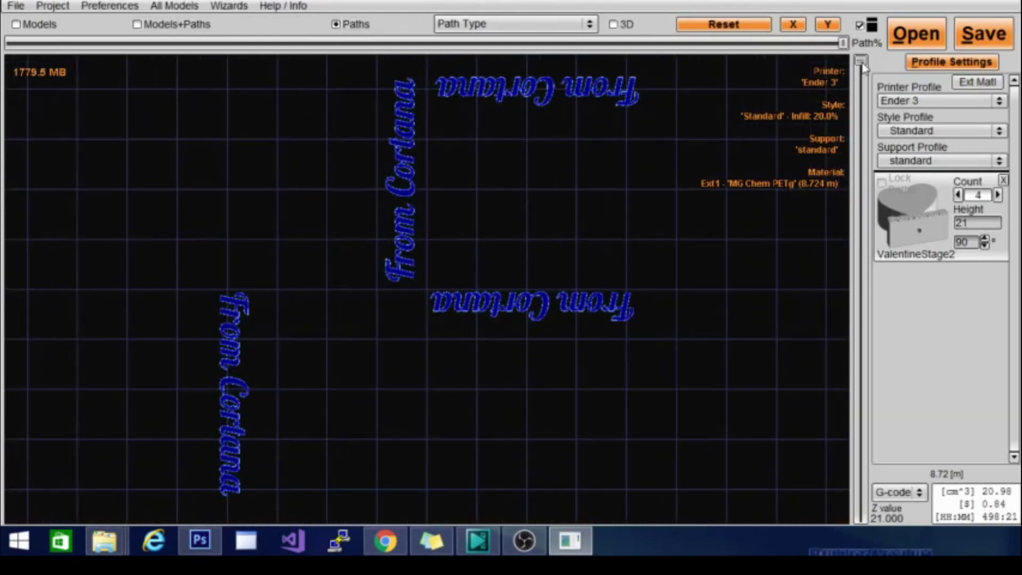
drag(861, 61, 847, 181)
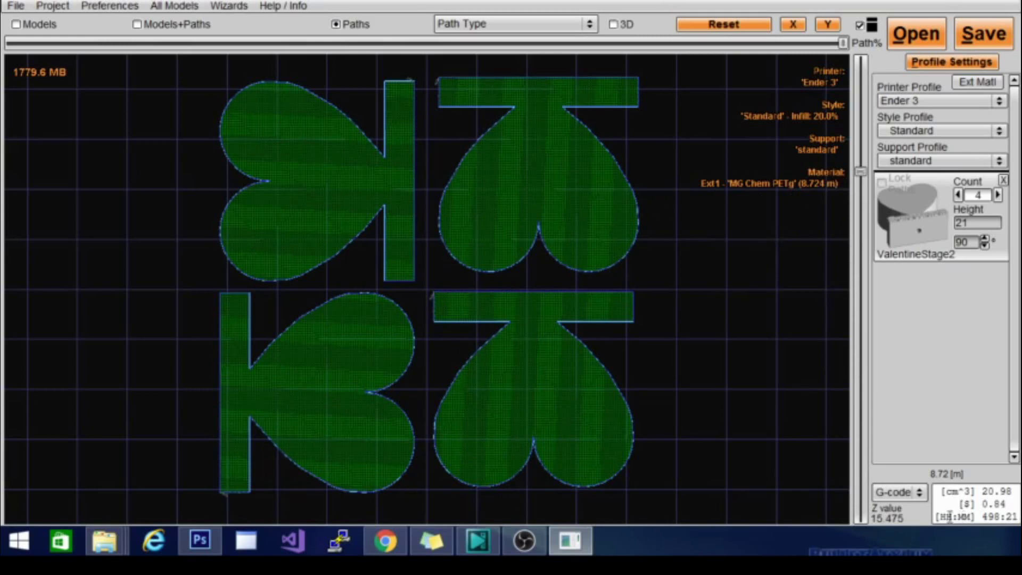
Open the Standard style profile settings and move the Path% slider to mid-track.
mouse_move(951, 517)
mouse_move(1006, 504)
click(953, 63)
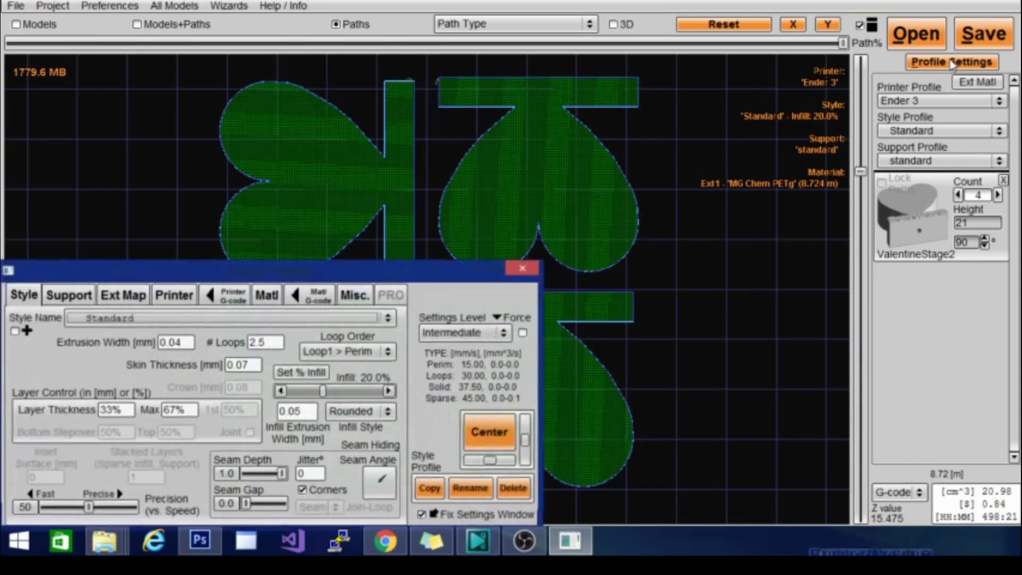
drag(379, 273, 447, 57)
click(459, 42)
drag(379, 275, 455, 143)
double_click(372, 270)
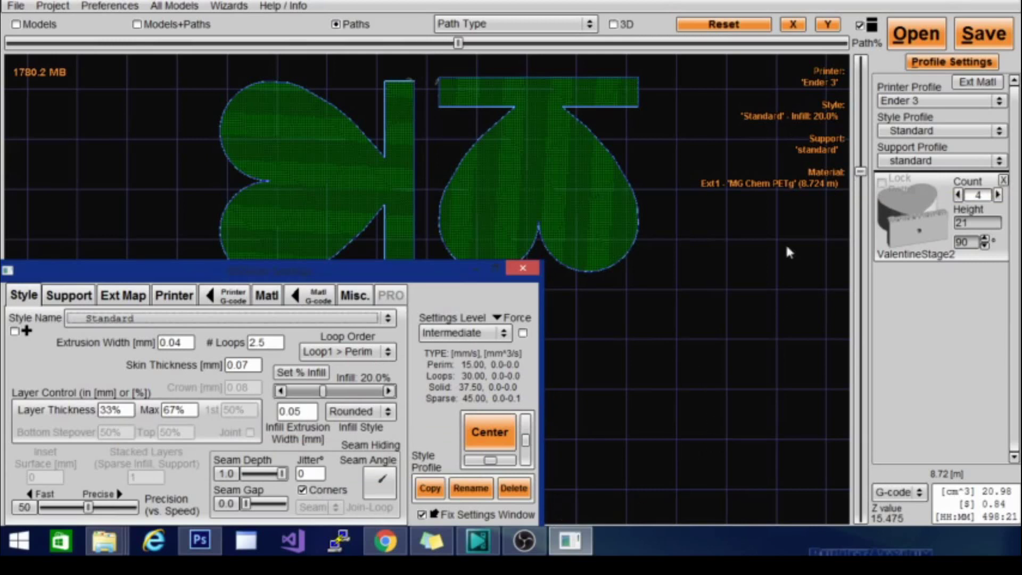
Close the style settings and save the G-code as ValentineStage2 x4 in Need To Print.
click(523, 268)
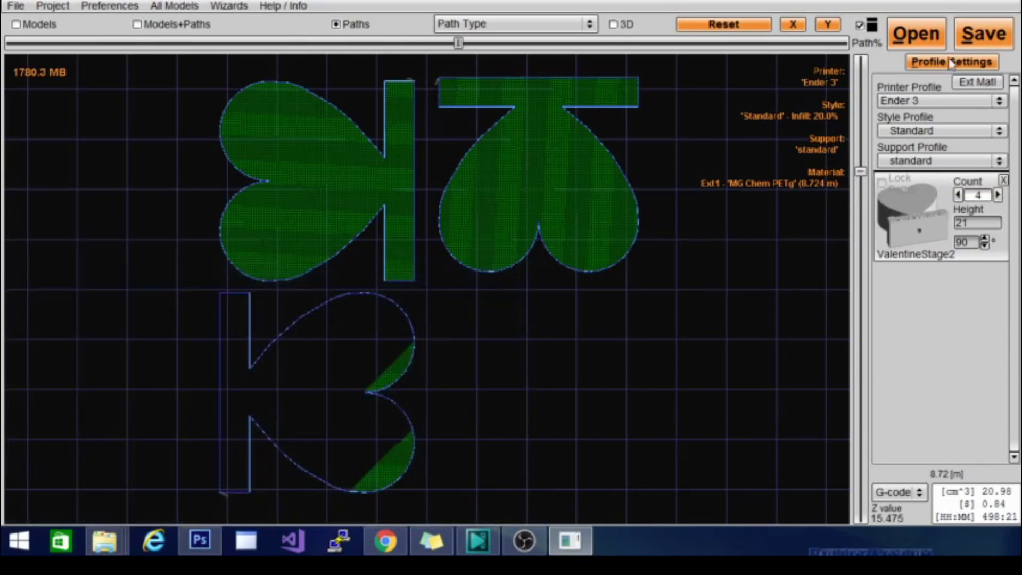
click(983, 32)
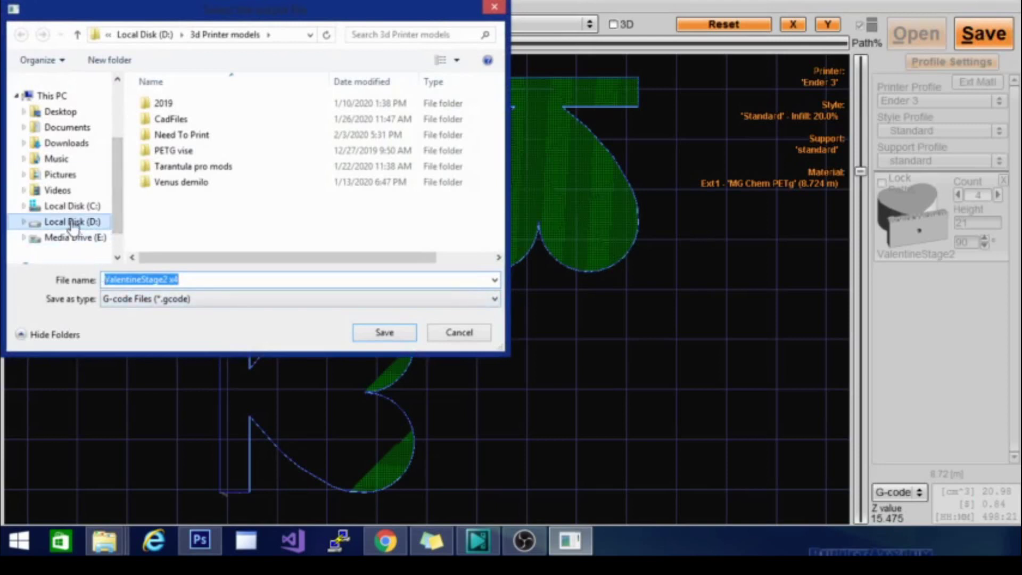
double_click(173, 135)
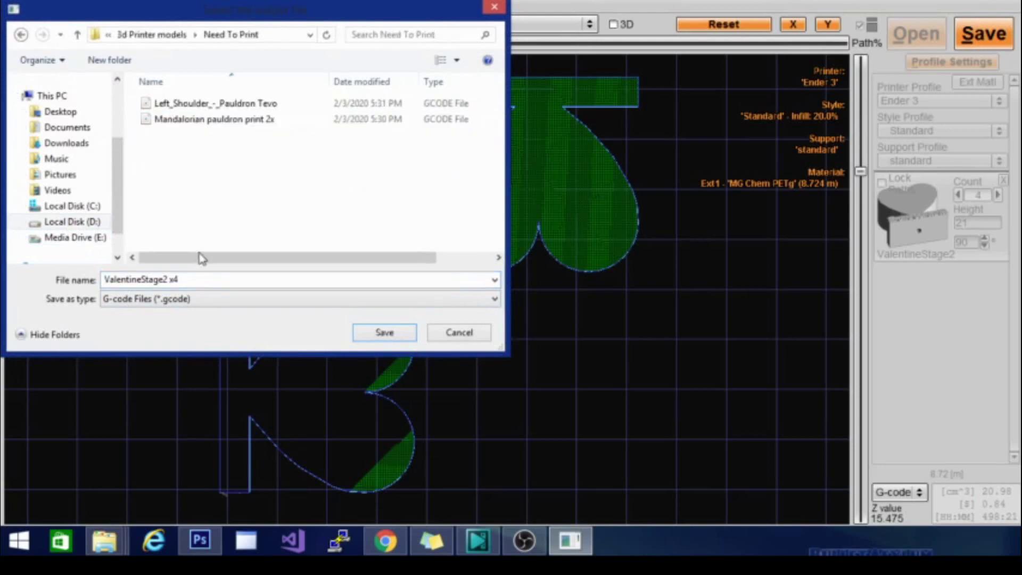
click(186, 279)
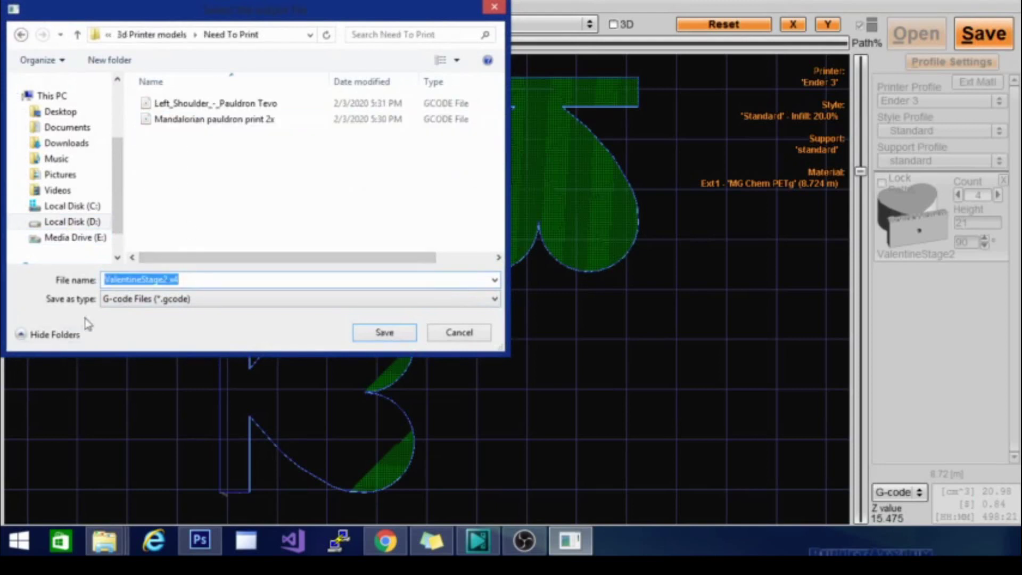
click(385, 333)
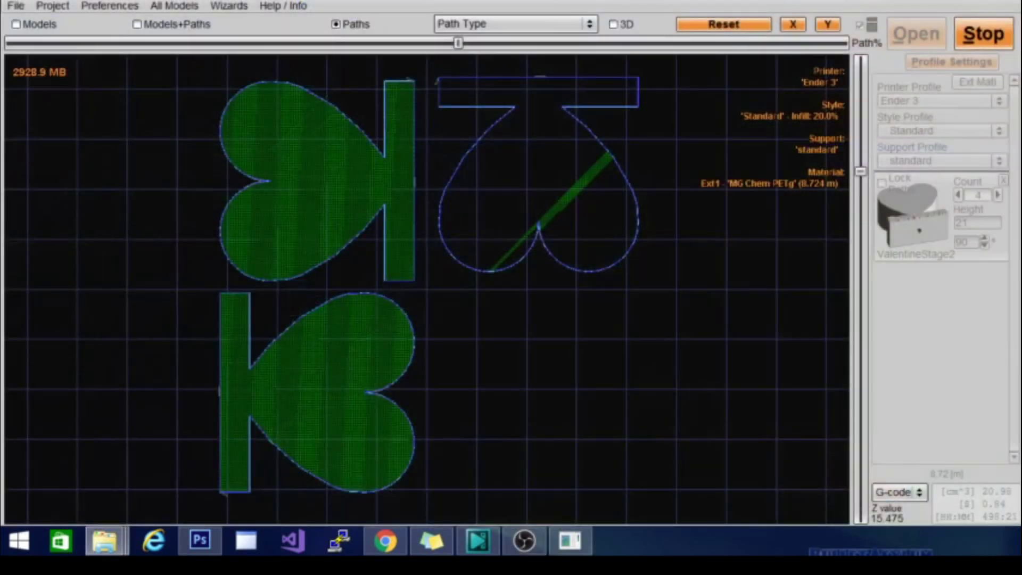
Move File Explorer over the slicer and go via 3d Printer models into Need To Print.
click(104, 541)
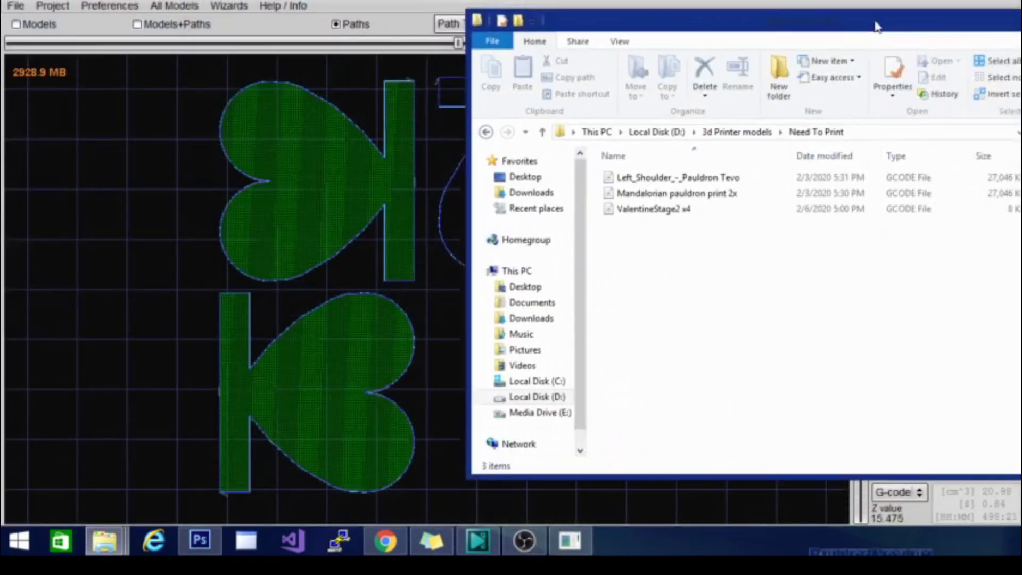
drag(892, 21, 601, 23)
click(442, 128)
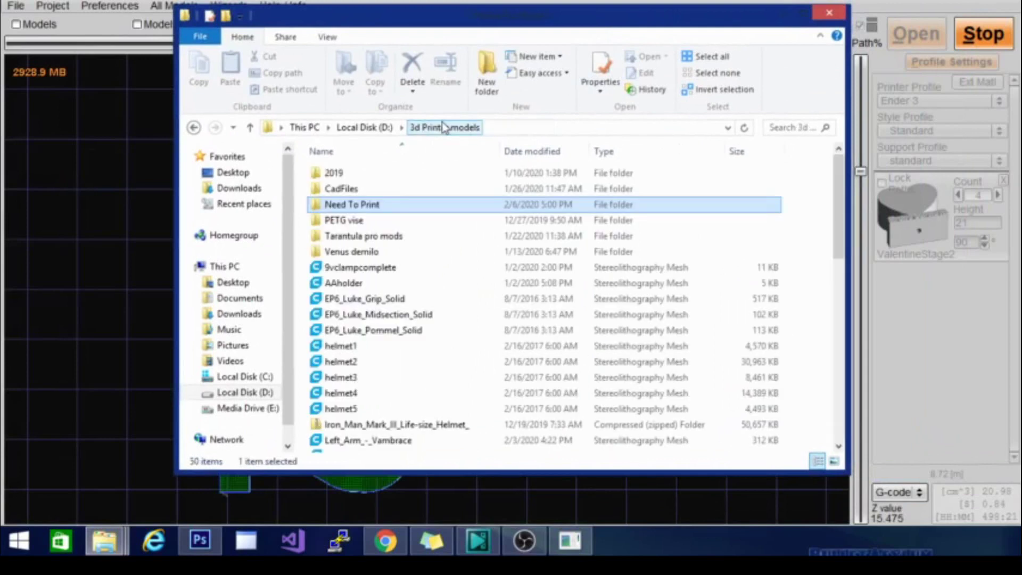
double_click(395, 203)
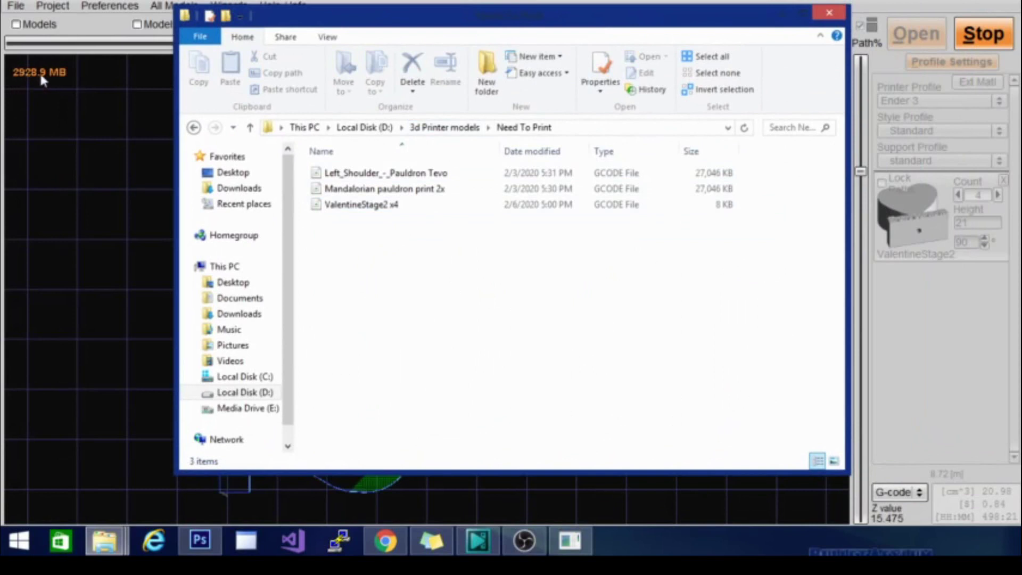
Minimise File Explorer and step the toolpath preview up four layers with the arrow keys.
click(783, 15)
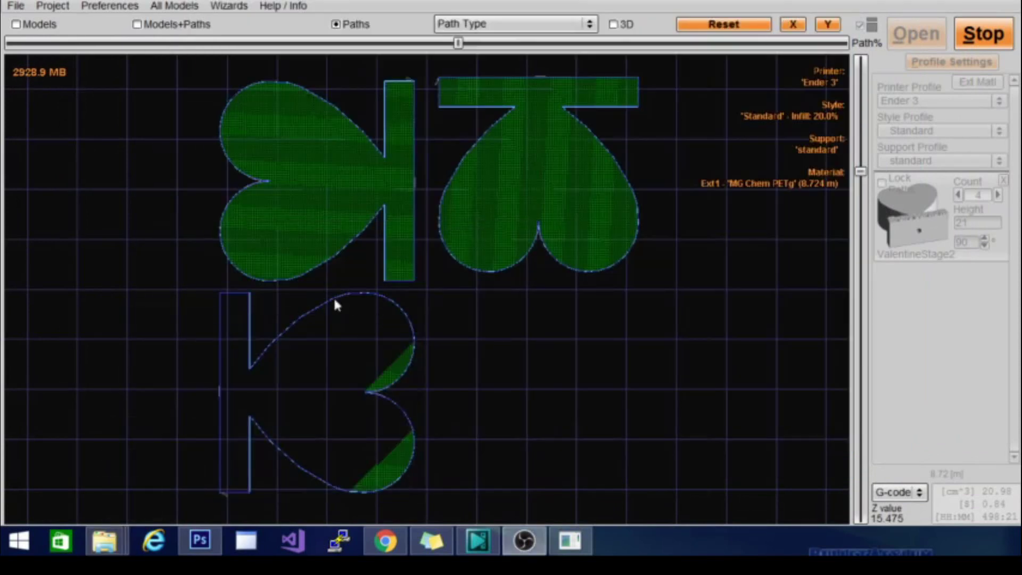
click(860, 169)
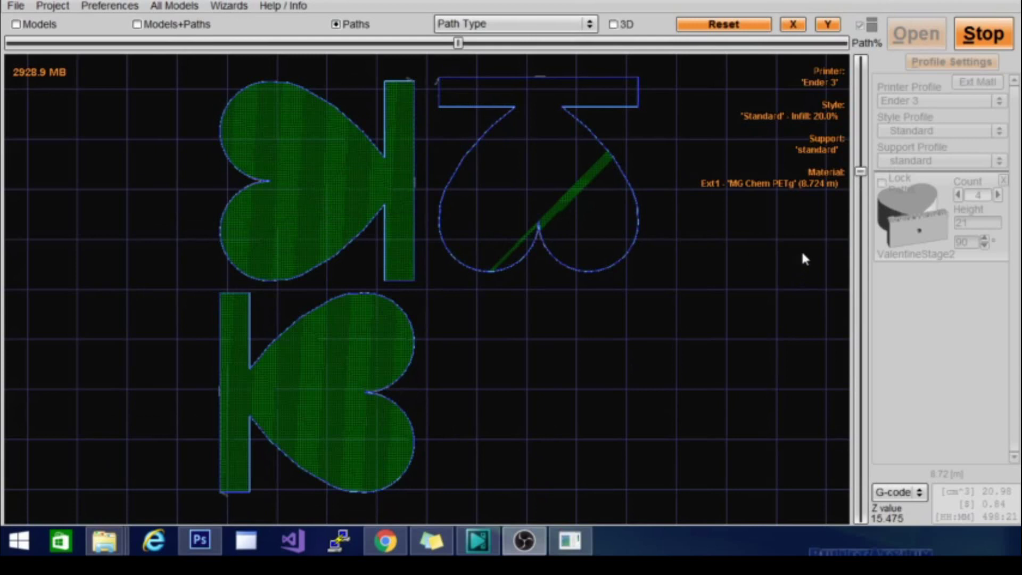
key(Up)
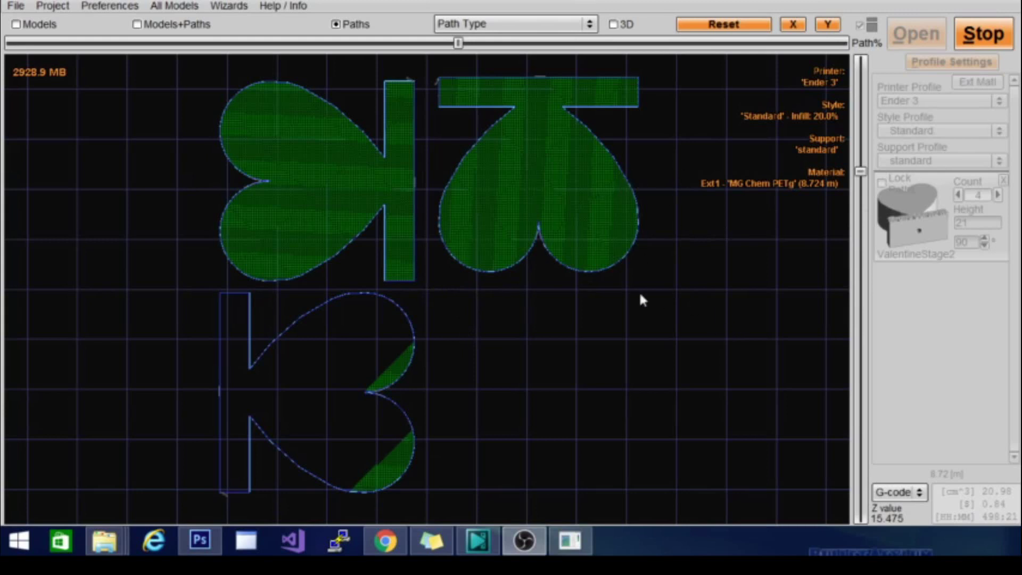
key(Up)
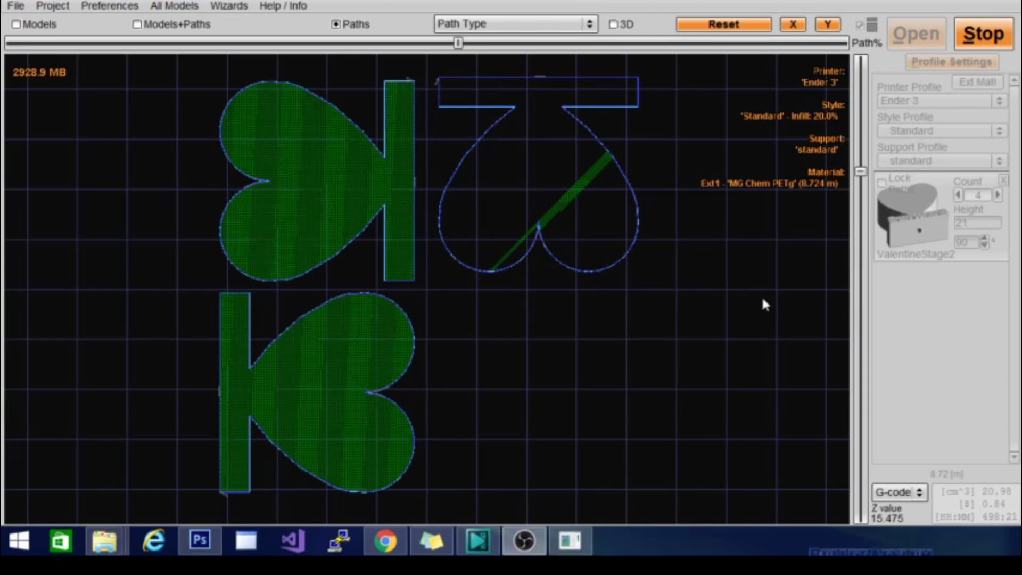
key(Up)
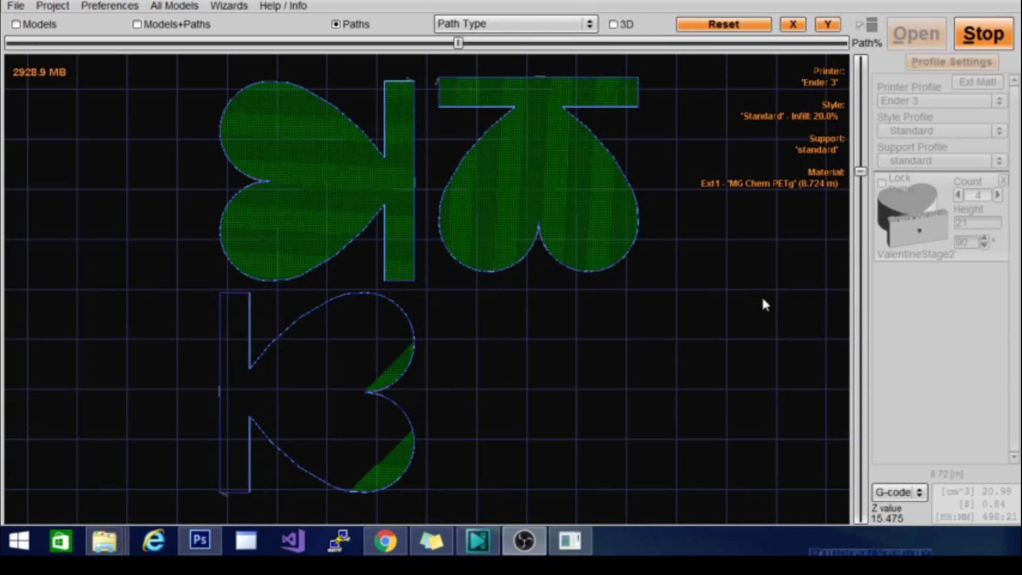
key(Up)
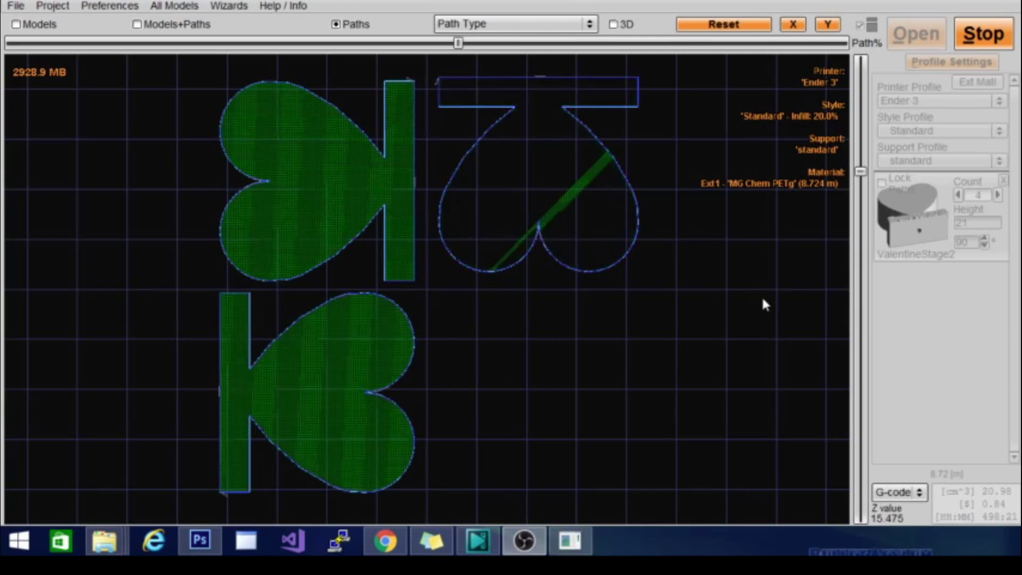